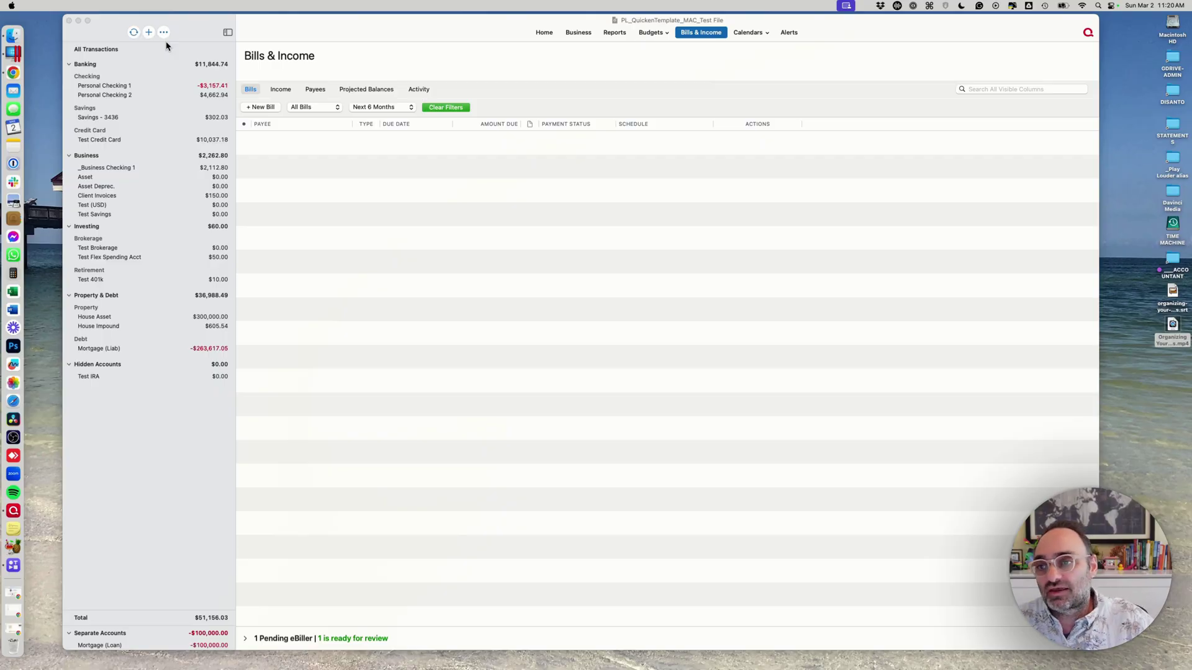
# Start adding an offline account of the Other Liabilities type and name it Test Loan
pyautogui.click(150, 33)
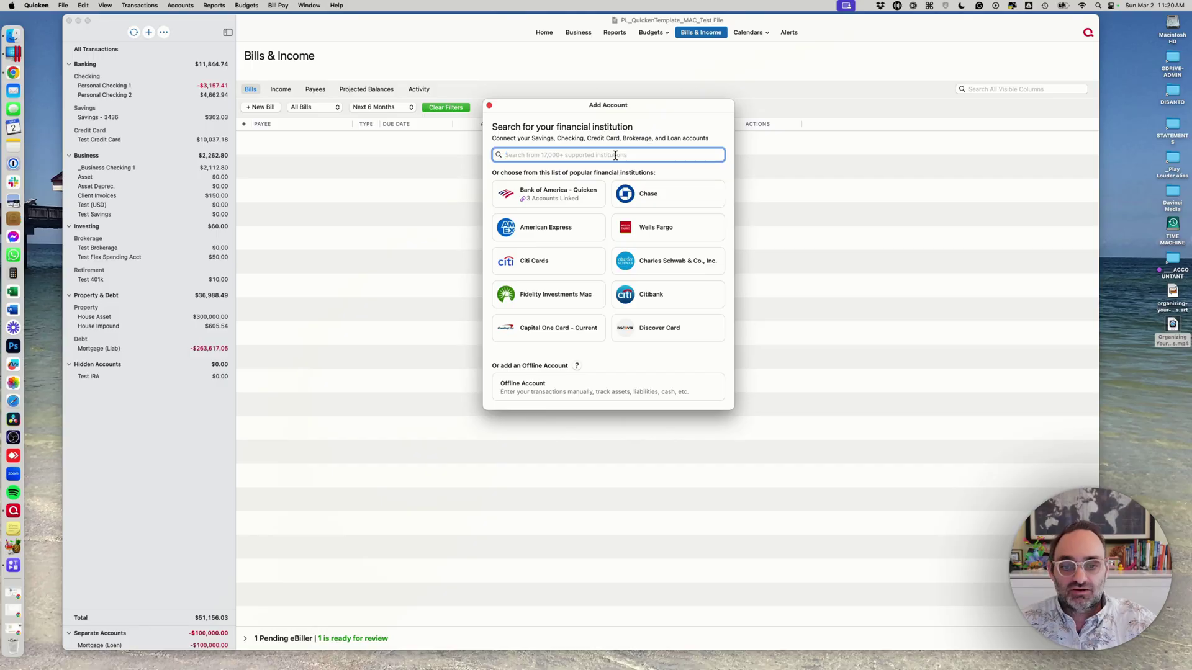
pyautogui.click(520, 395)
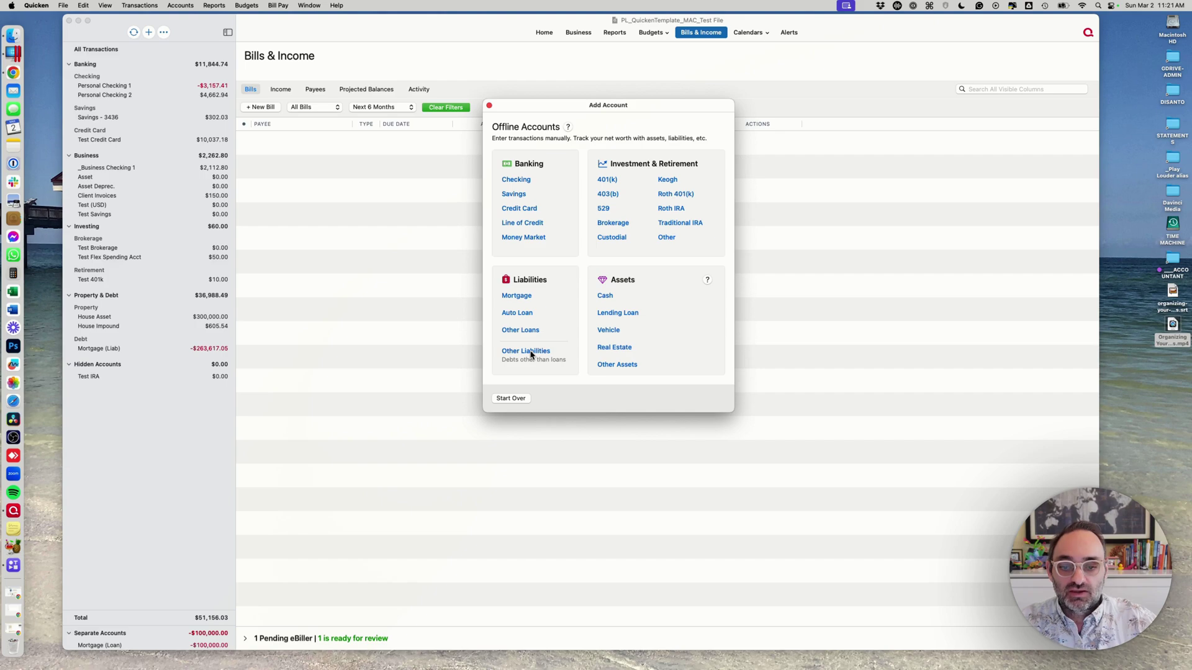
pyautogui.click(531, 353)
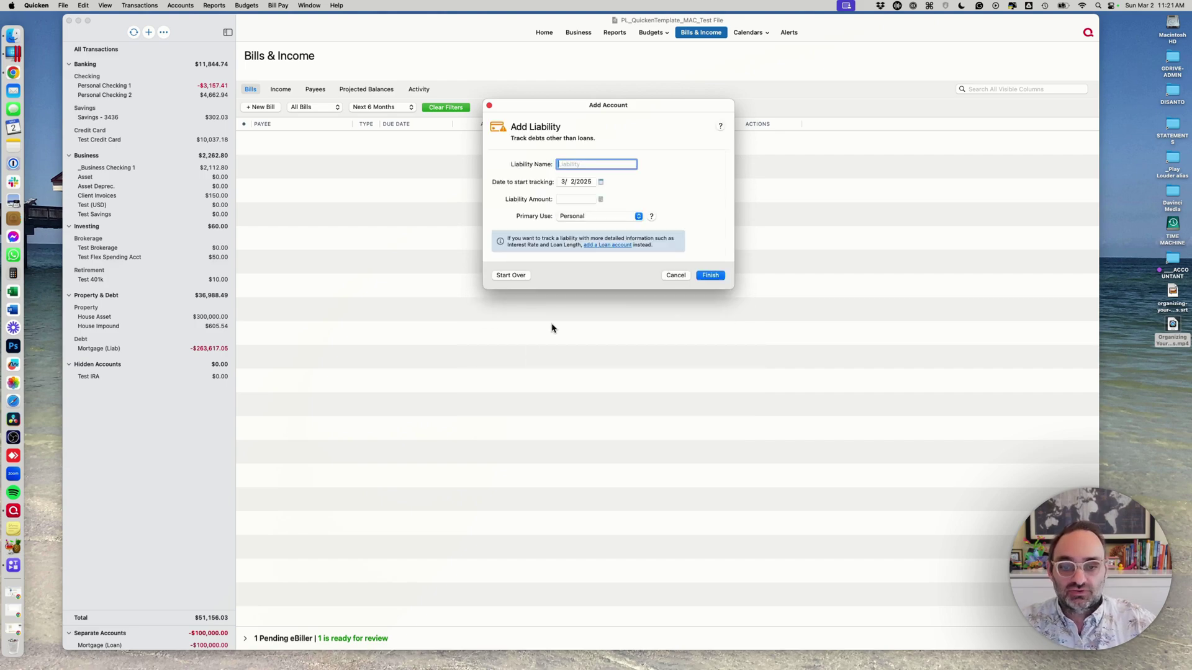
pyautogui.write('Test Loan')
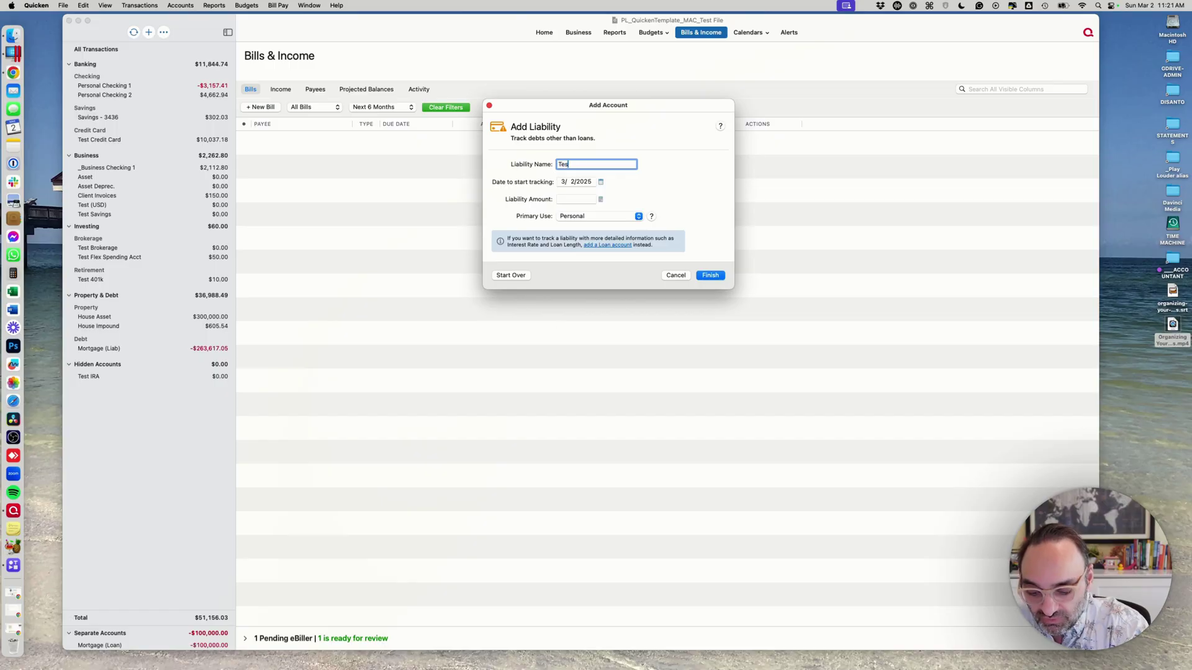
pyautogui.press('Tab')
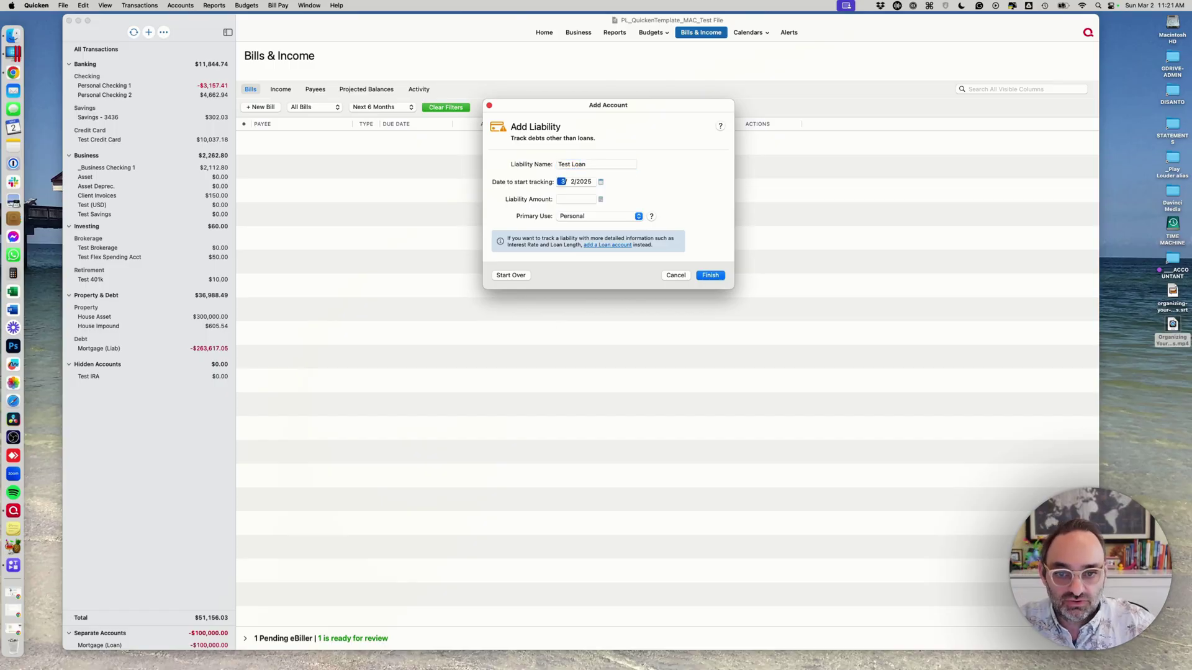
# Set the liability's tracking start date to 3/1/2025 and its amount to 50,000, and finish creating the account
pyautogui.press('Tab')
pyautogui.press('Tab')
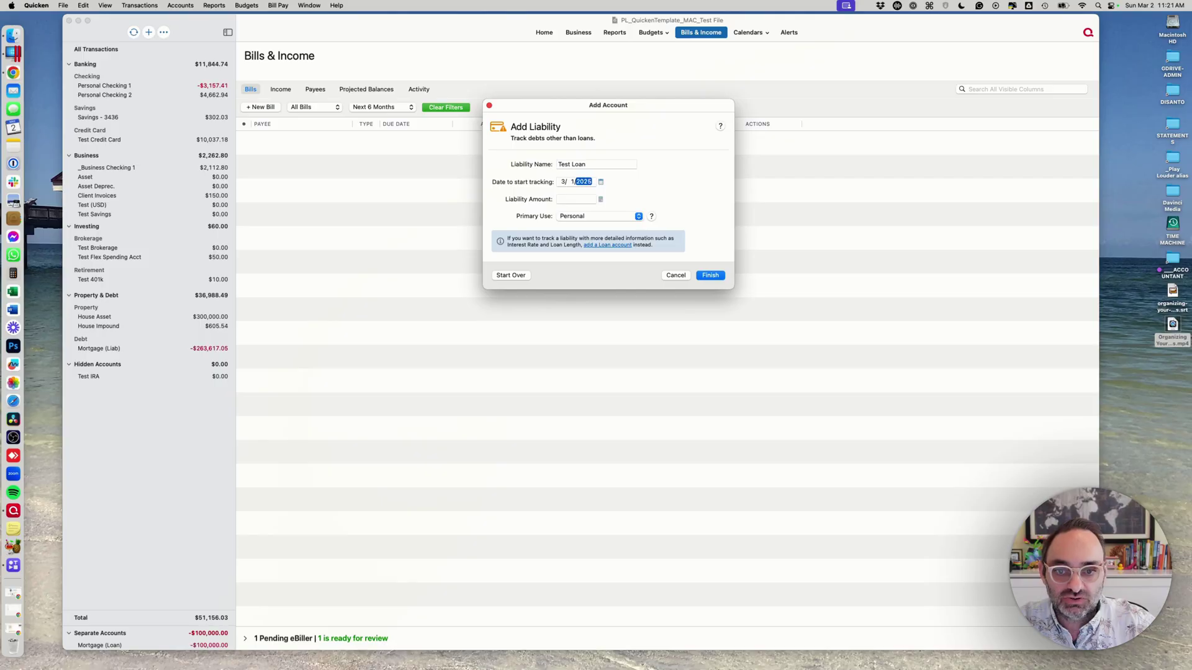
pyautogui.press('Tab')
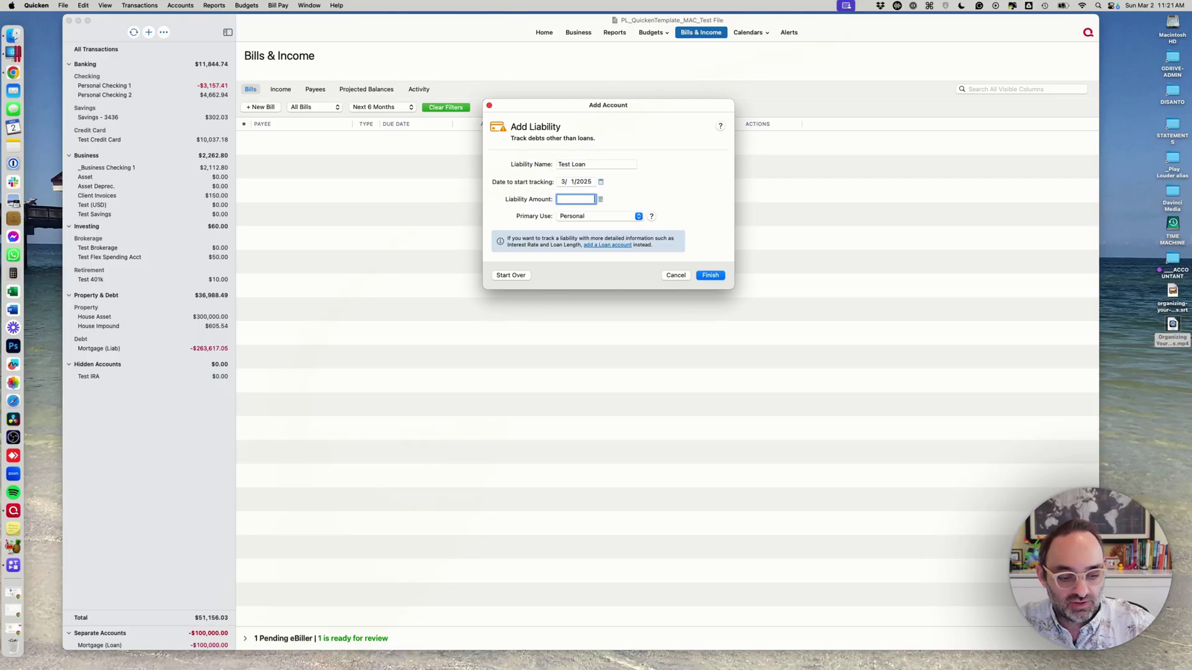
pyautogui.write('50000')
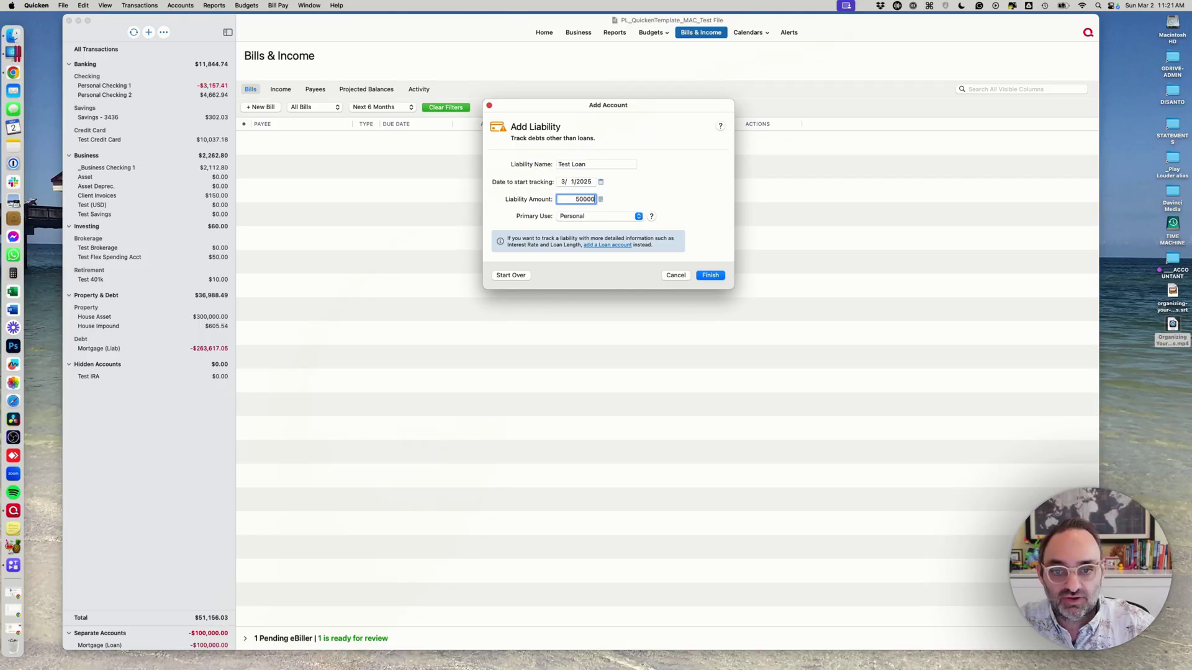
pyautogui.press('Tab')
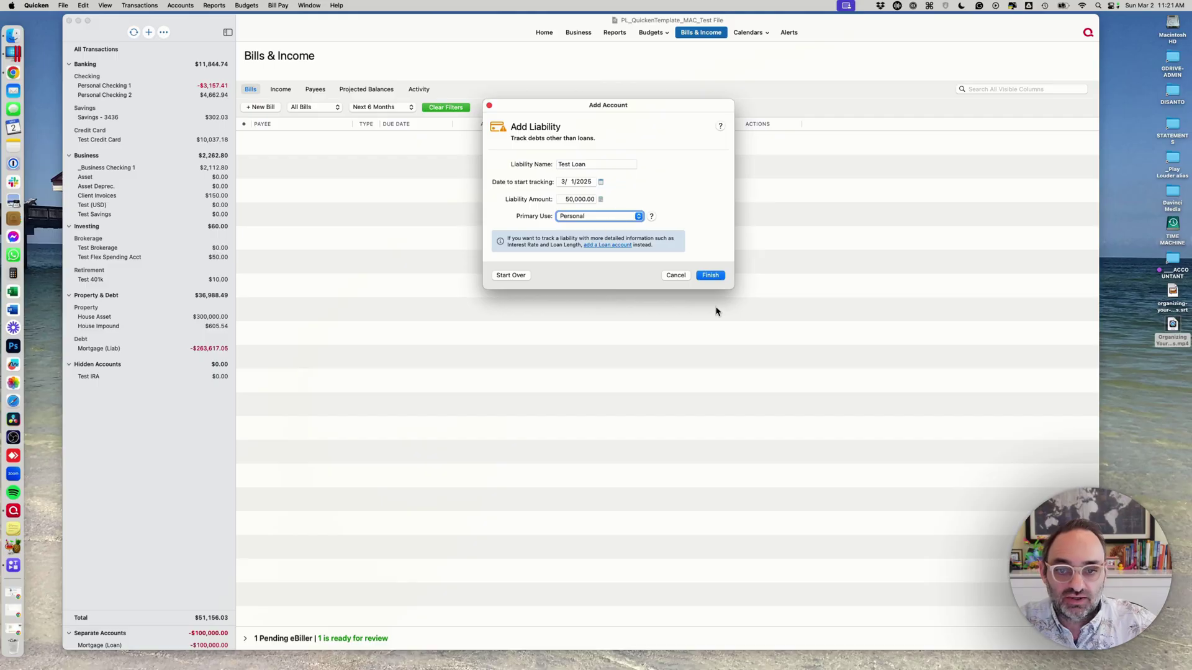
pyautogui.click(707, 276)
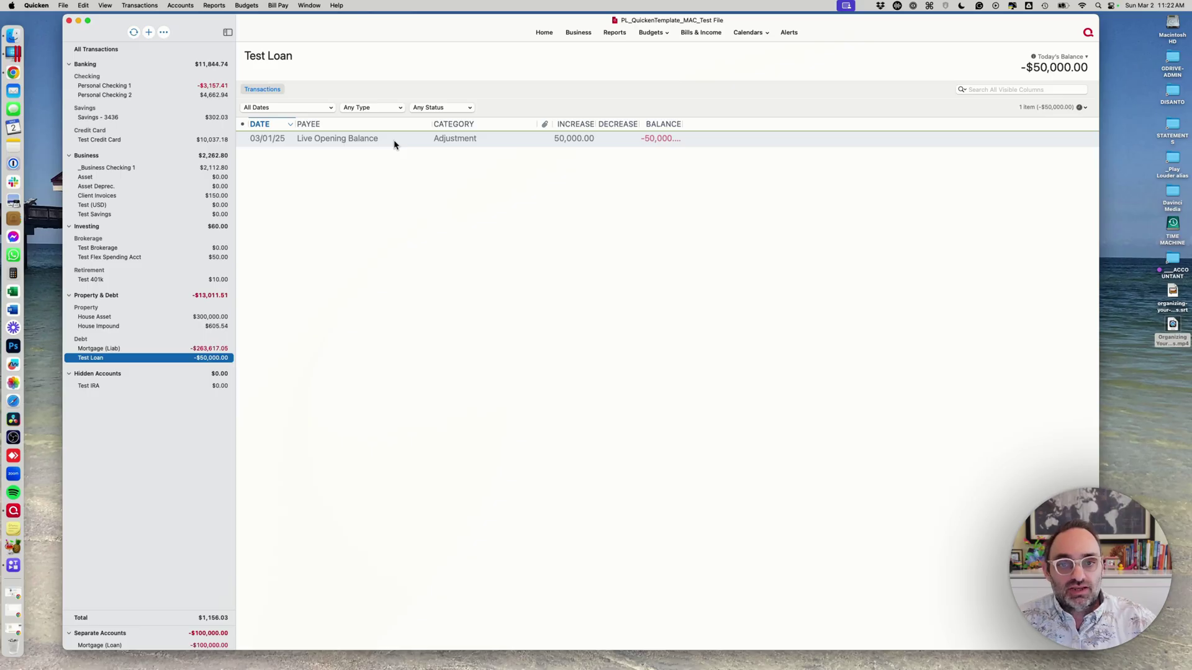
# Change the Test Loan opening balance category to Transfer:[Personal Checking 1] and check the entry in that account's register
pyautogui.moveTo(394, 144)
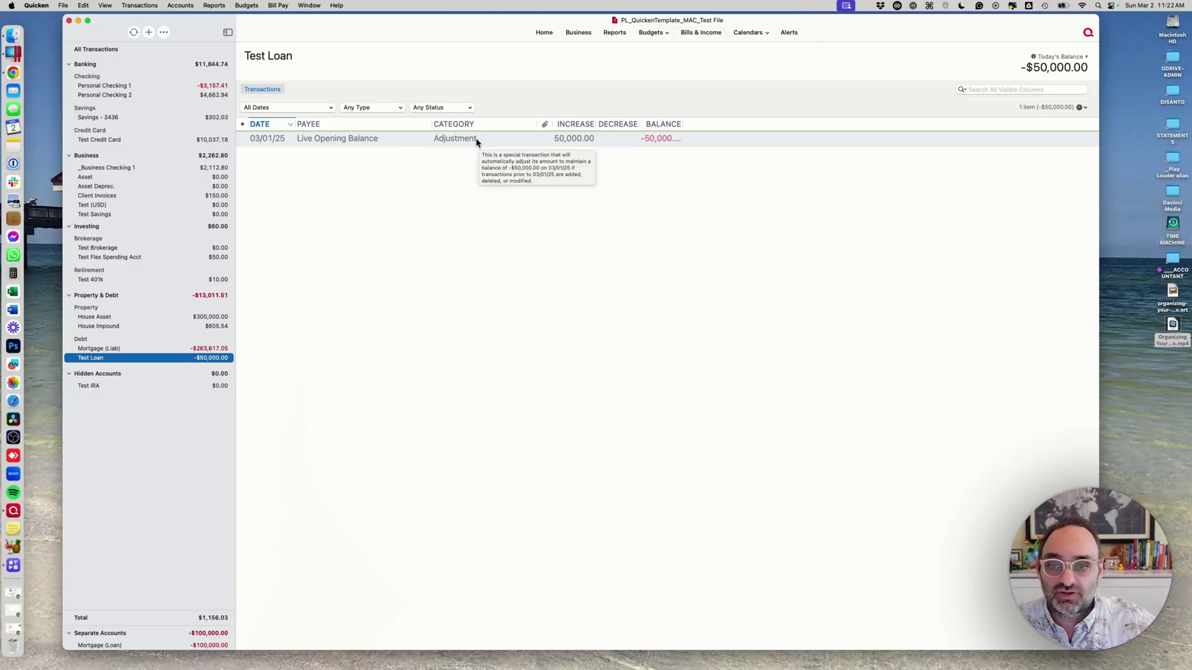
pyautogui.click(380, 141)
pyautogui.click(465, 140)
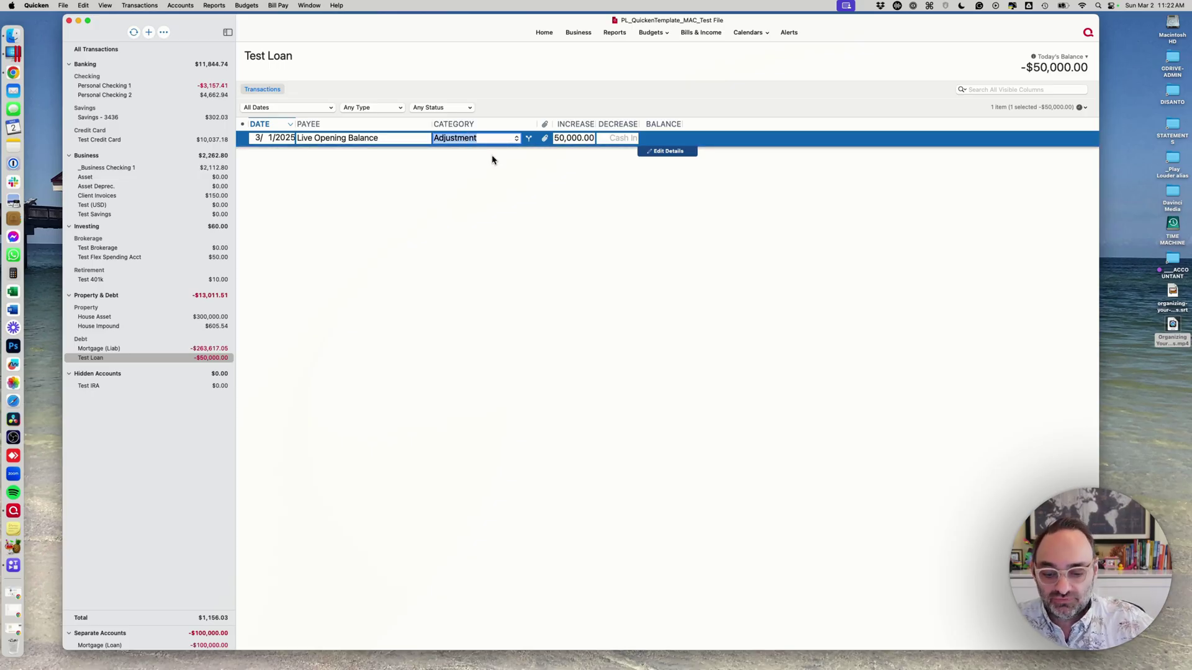
pyautogui.write('Bank Fee')
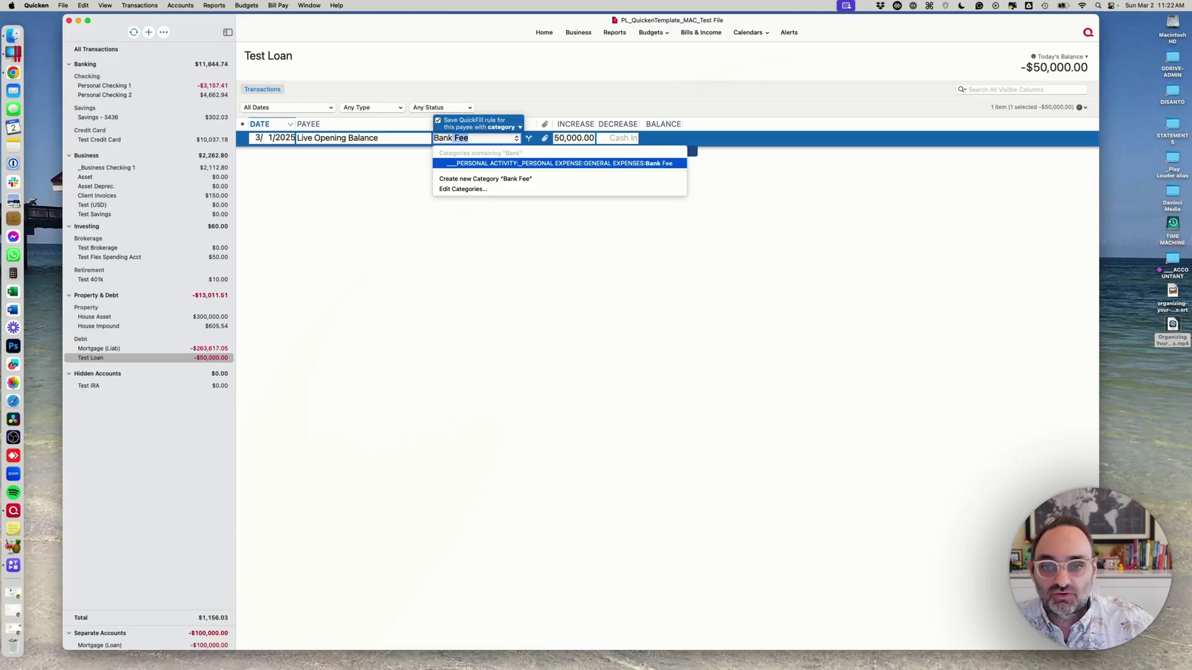
pyautogui.press('Down')
pyautogui.press('Up')
pyautogui.write('ba')
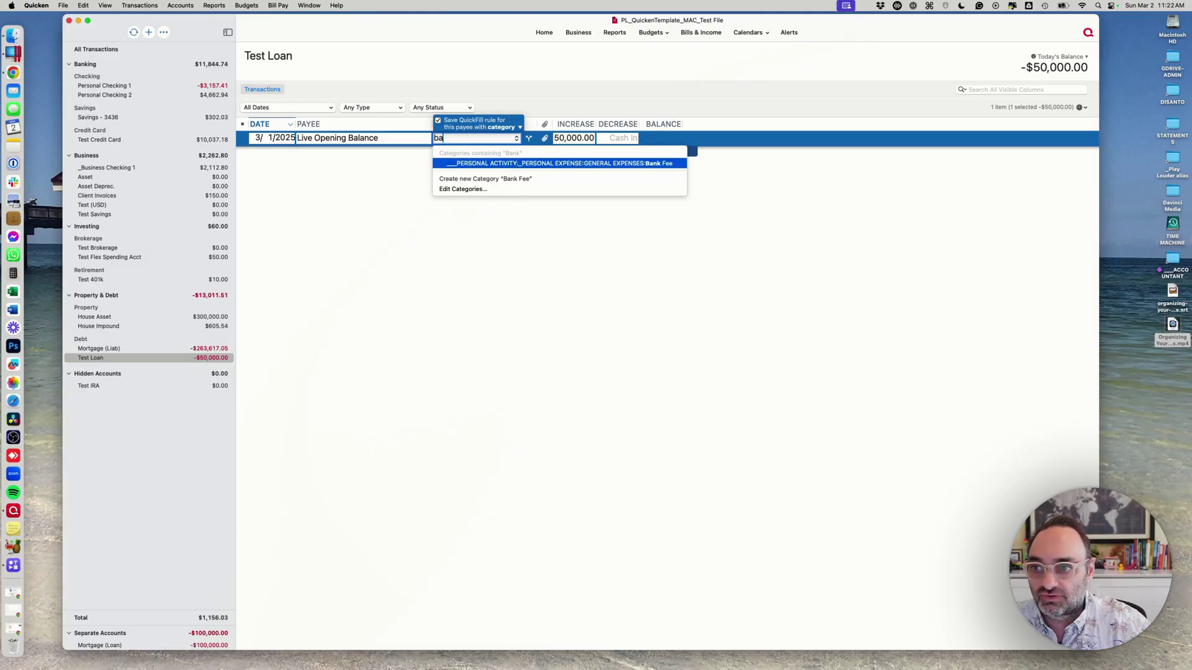
pyautogui.press('BackSpace')
pyautogui.press('BackSpace')
pyautogui.write('check')
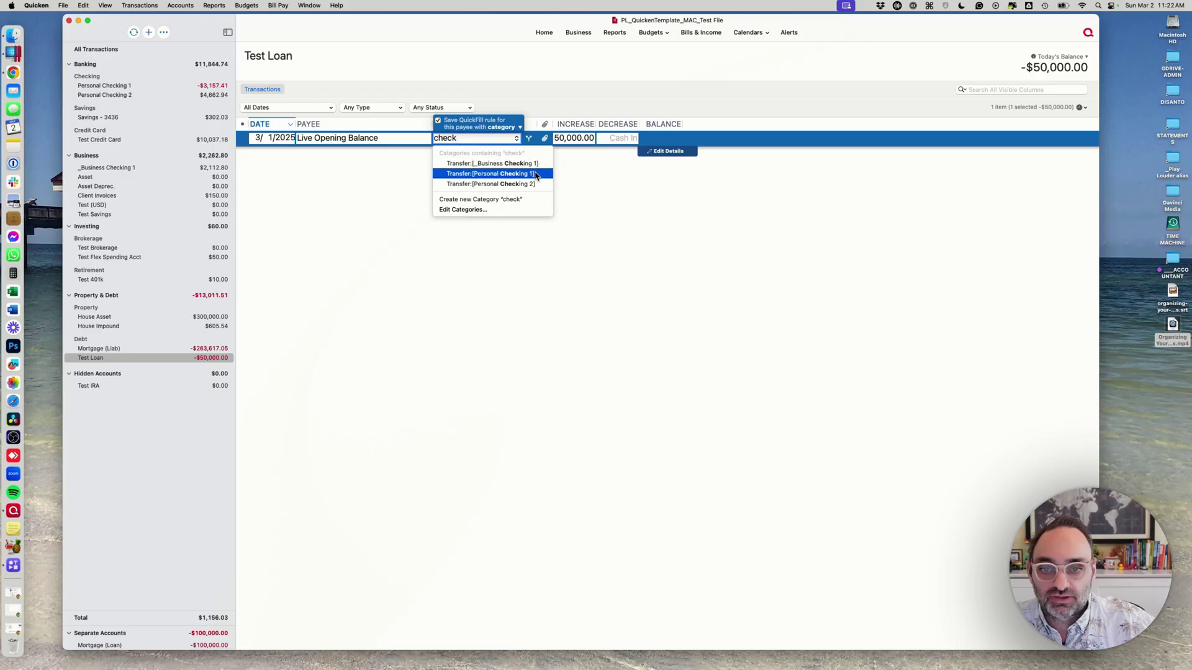
pyautogui.click(535, 174)
pyautogui.press('Return')
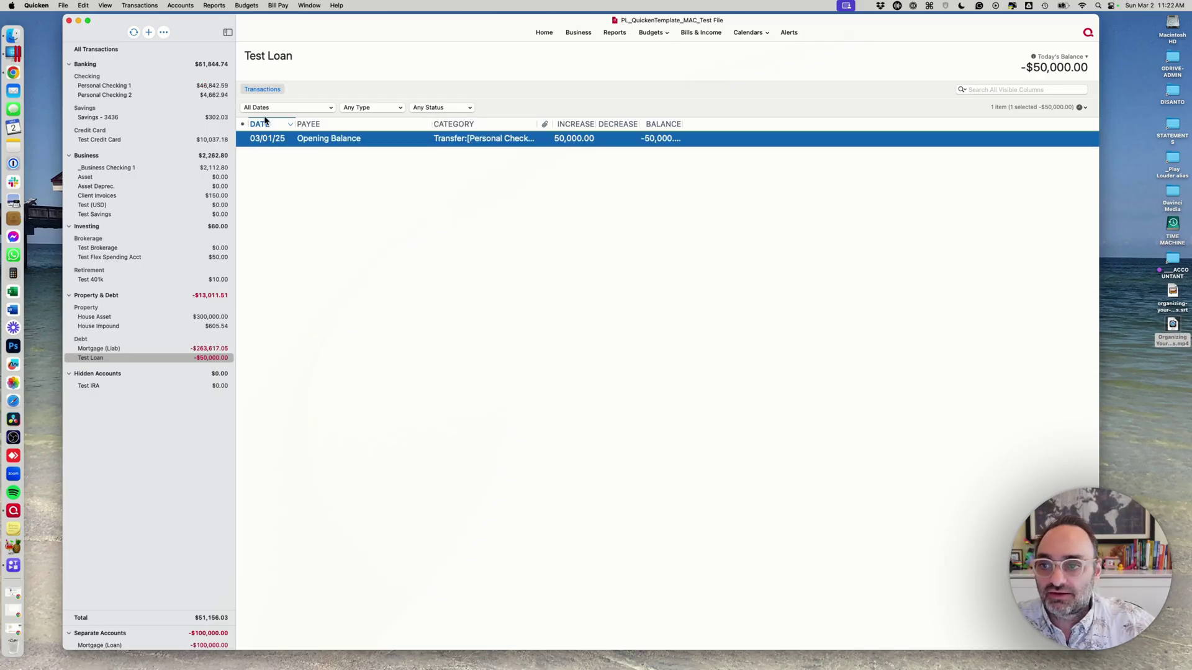
pyautogui.click(135, 86)
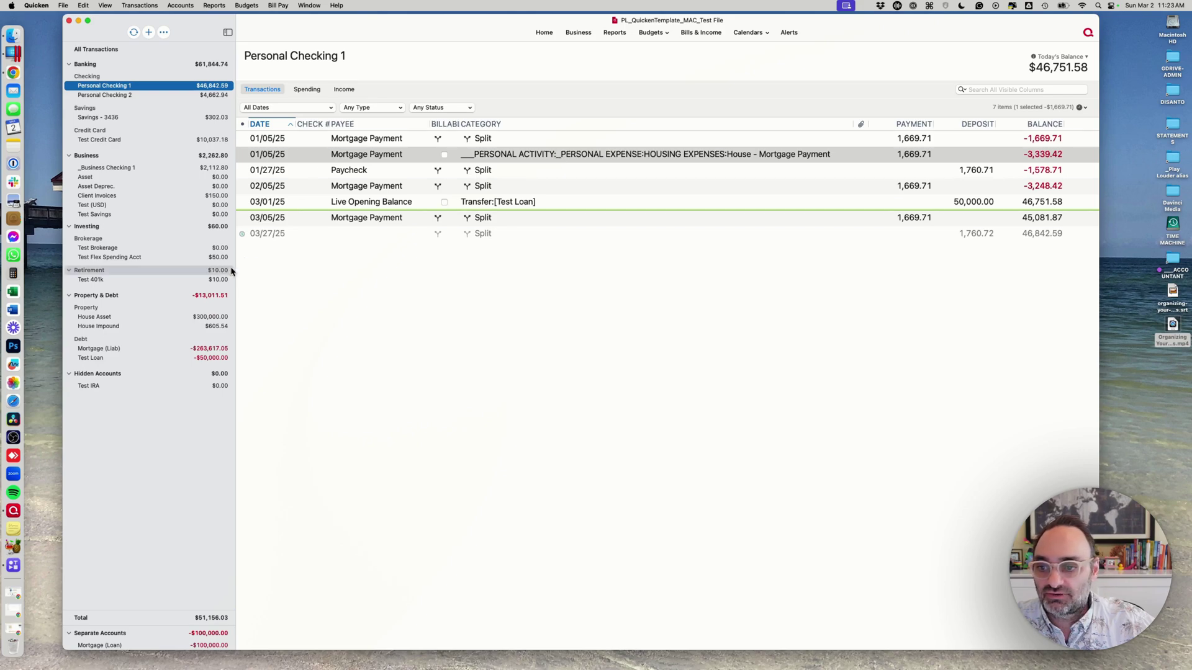
pyautogui.click(97, 358)
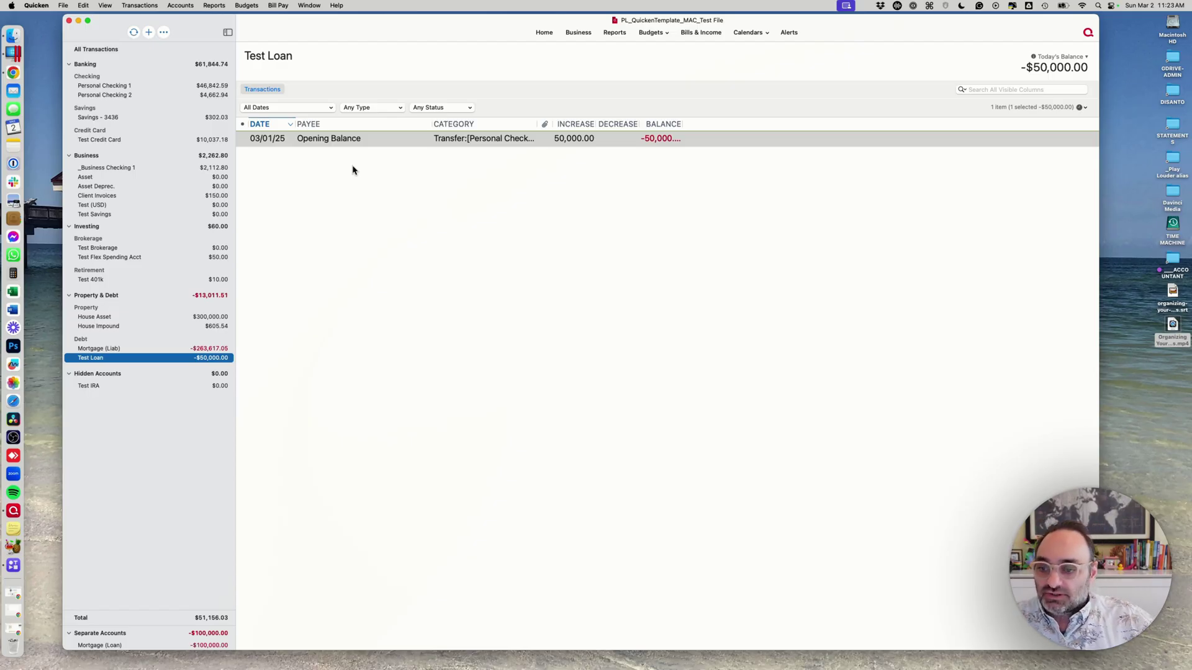
pyautogui.click(149, 33)
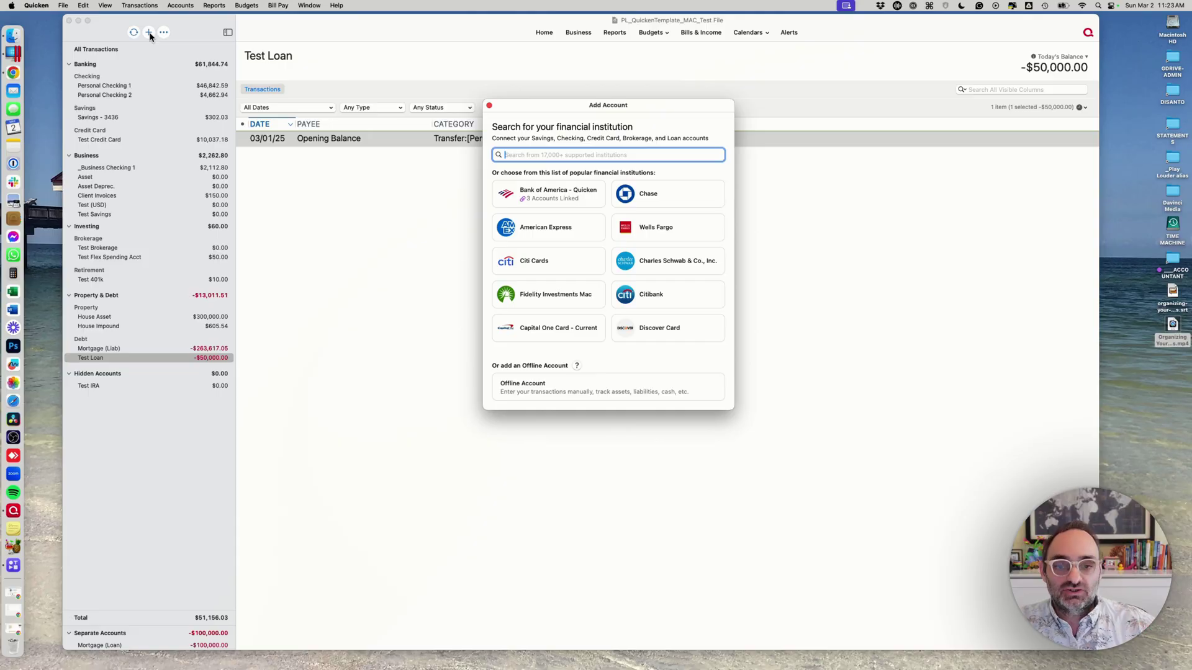
pyautogui.click(527, 391)
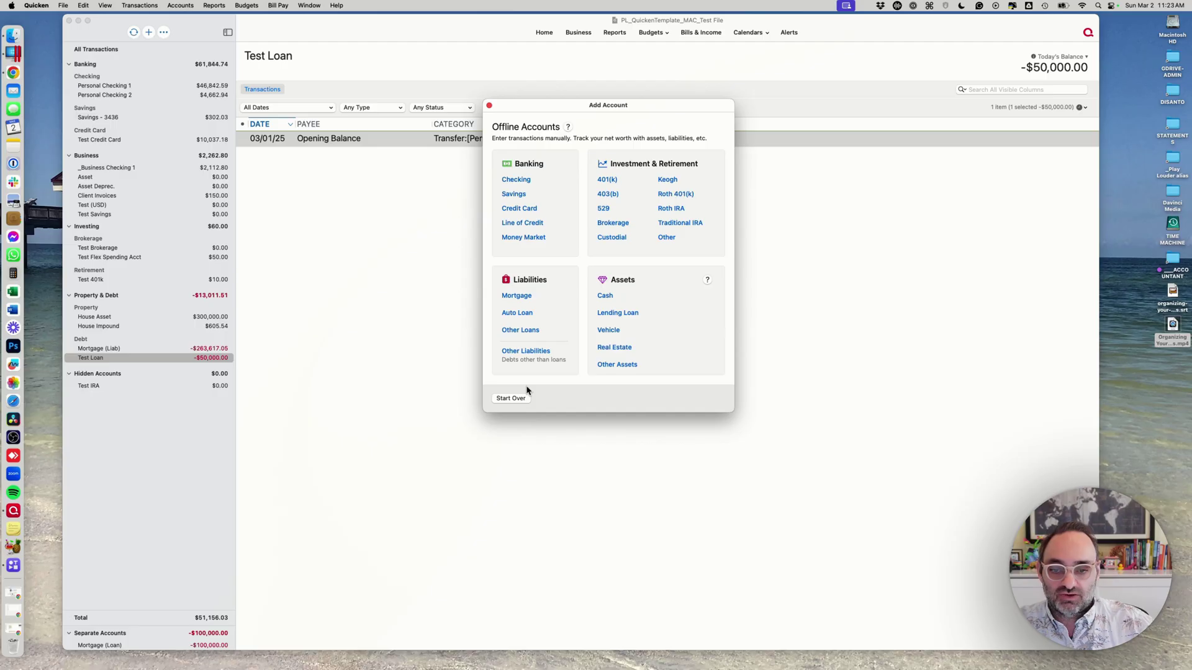
pyautogui.click(524, 331)
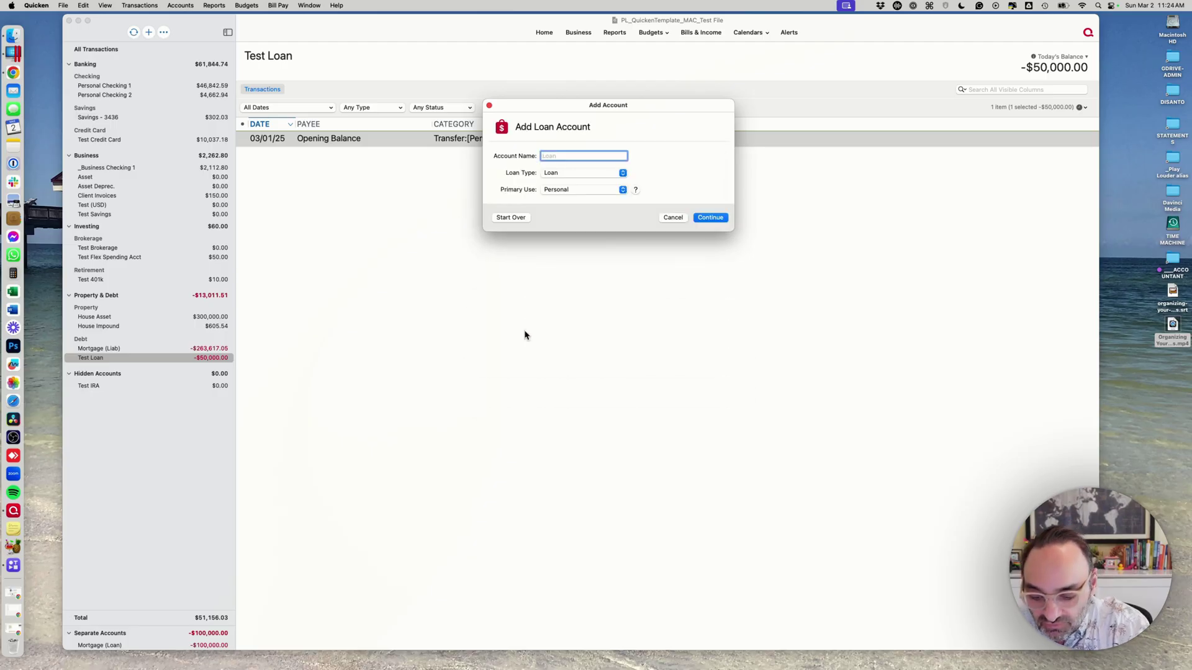
pyautogui.write('Test Loan')
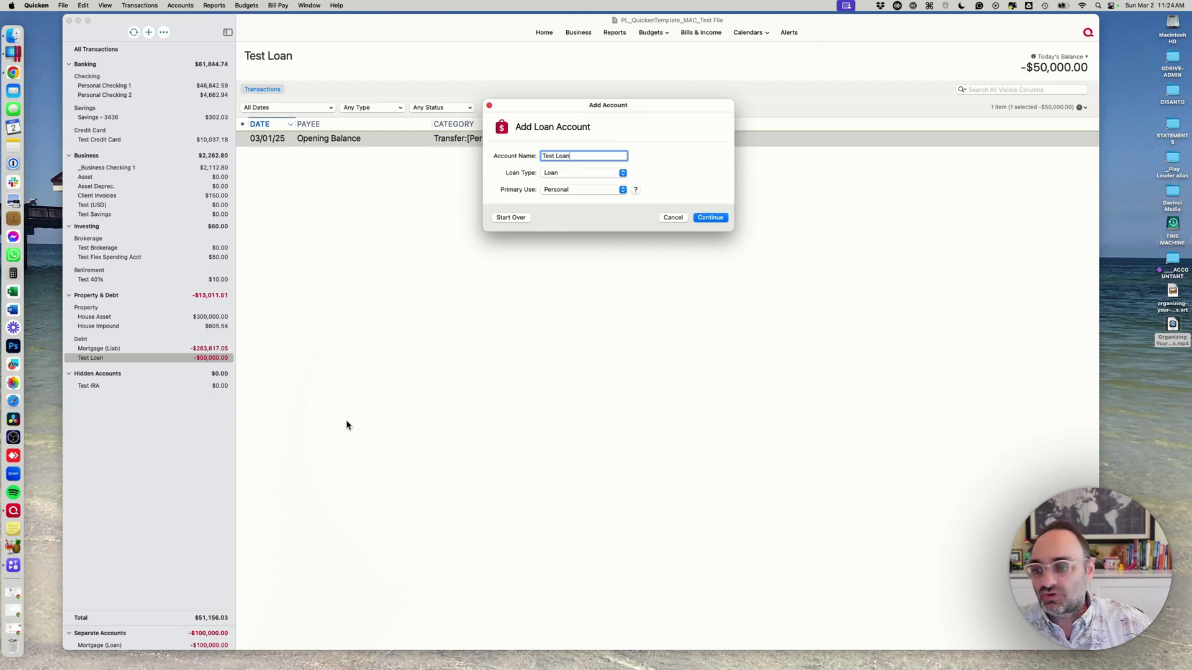
pyautogui.click(677, 219)
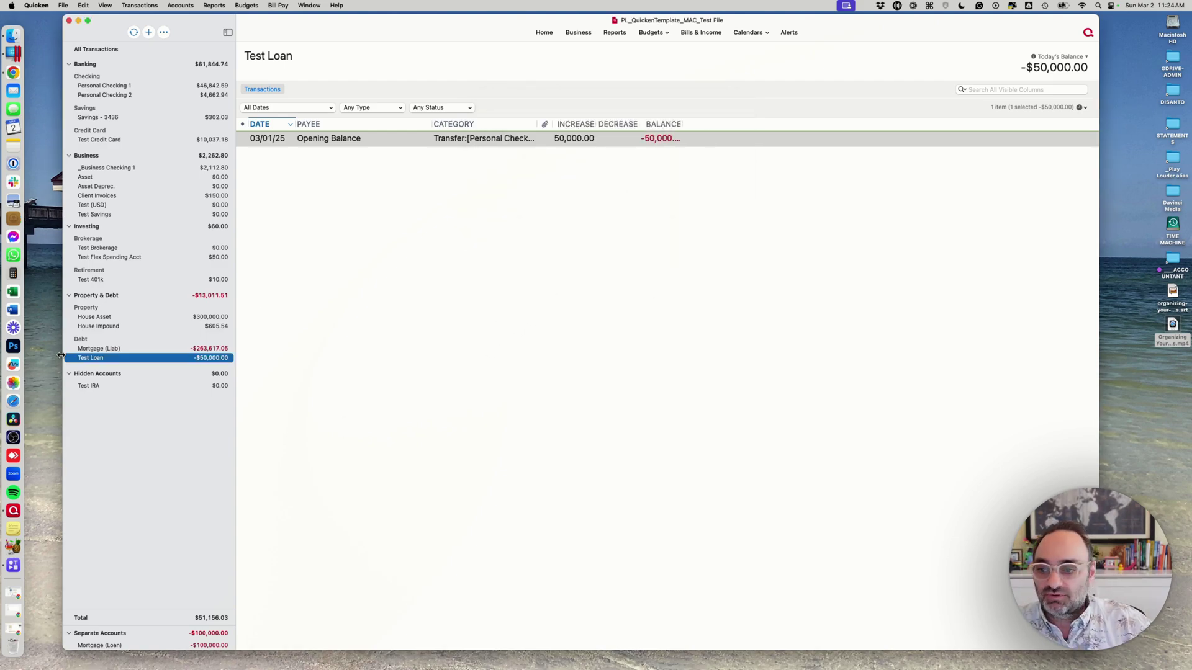
# Rename the Test Loan liability account to Test Liability in its account settings and save
pyautogui.rightClick(86, 358)
pyautogui.click(117, 379)
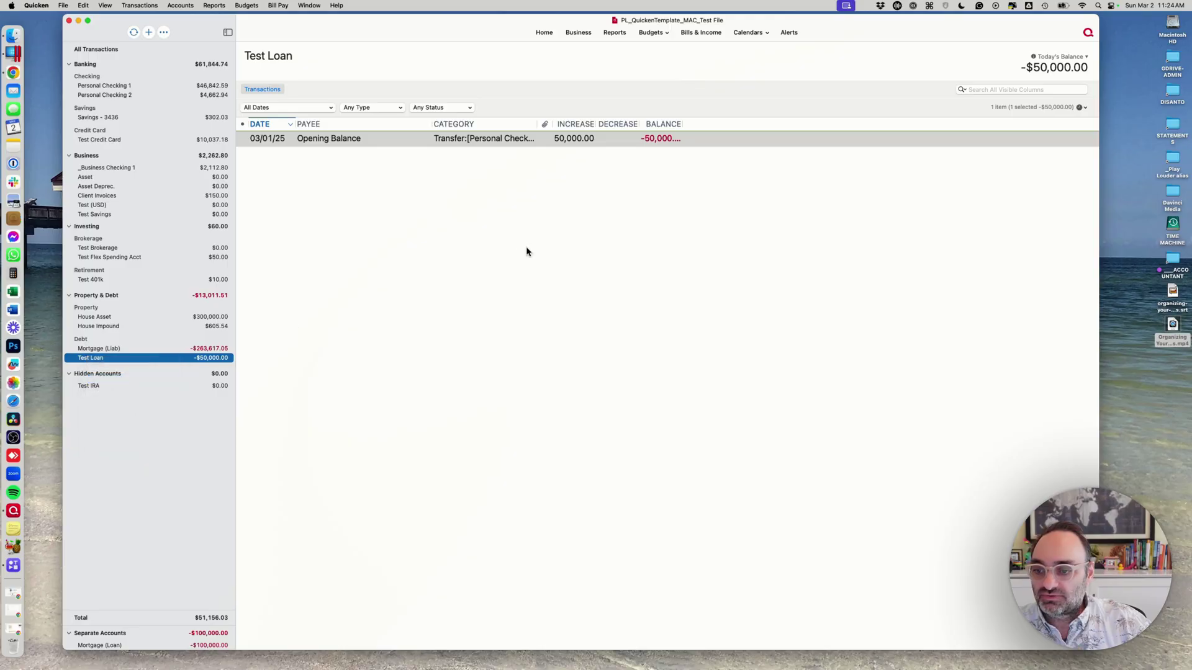
pyautogui.doubleClick(540, 308)
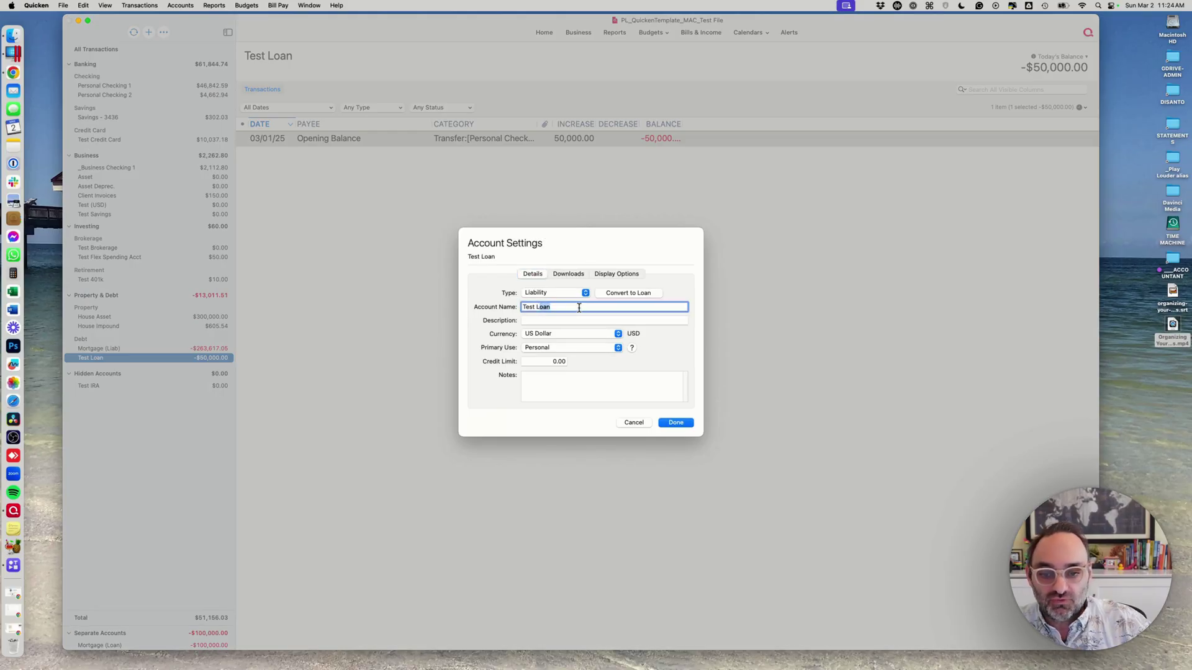
pyautogui.write('Liability')
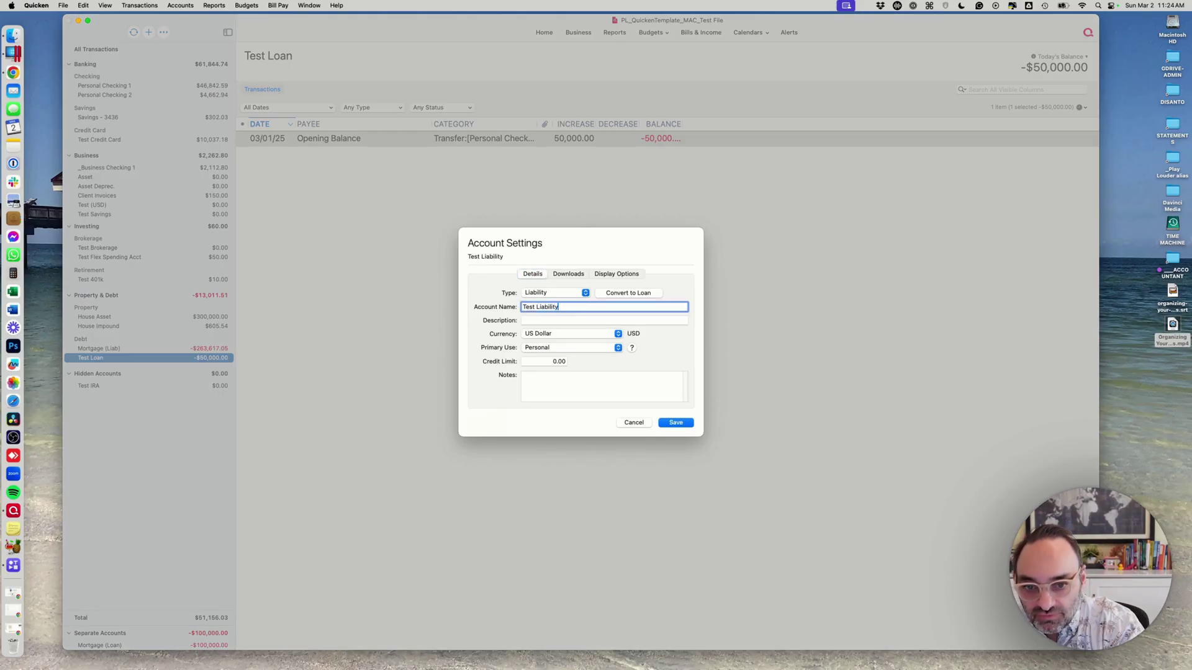
pyautogui.click(685, 425)
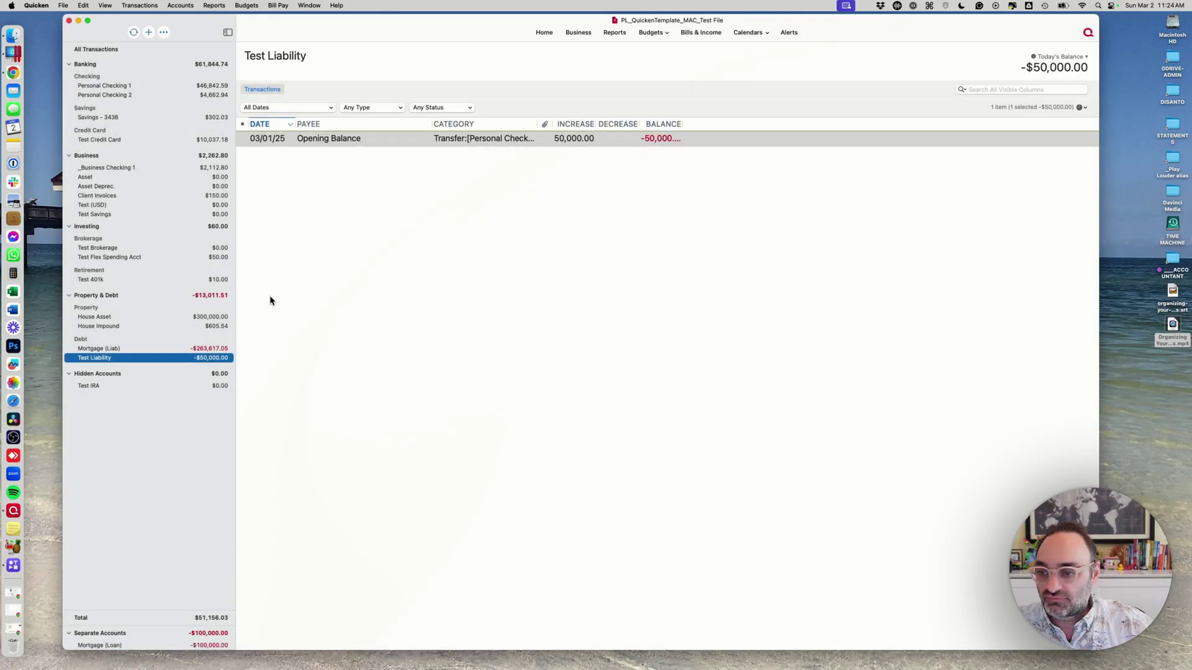
# Add an offline Other Loans account named Test Loan and continue to its loan details
pyautogui.click(148, 31)
pyautogui.click(538, 395)
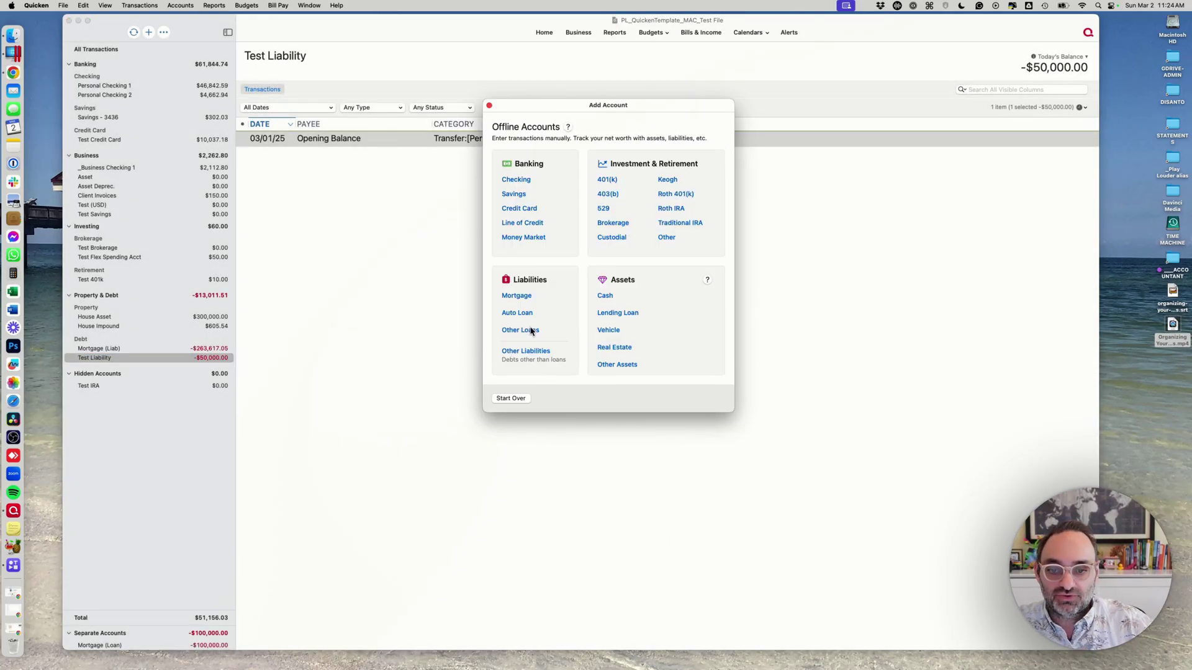
pyautogui.click(524, 331)
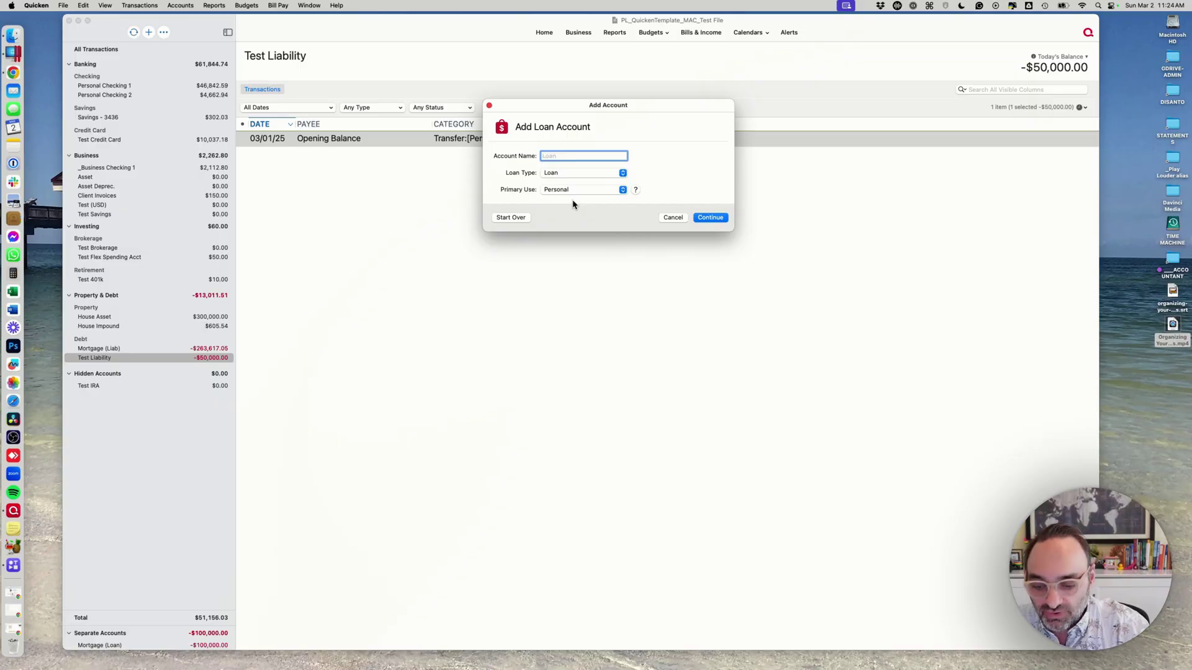
pyautogui.write('Test Loan')
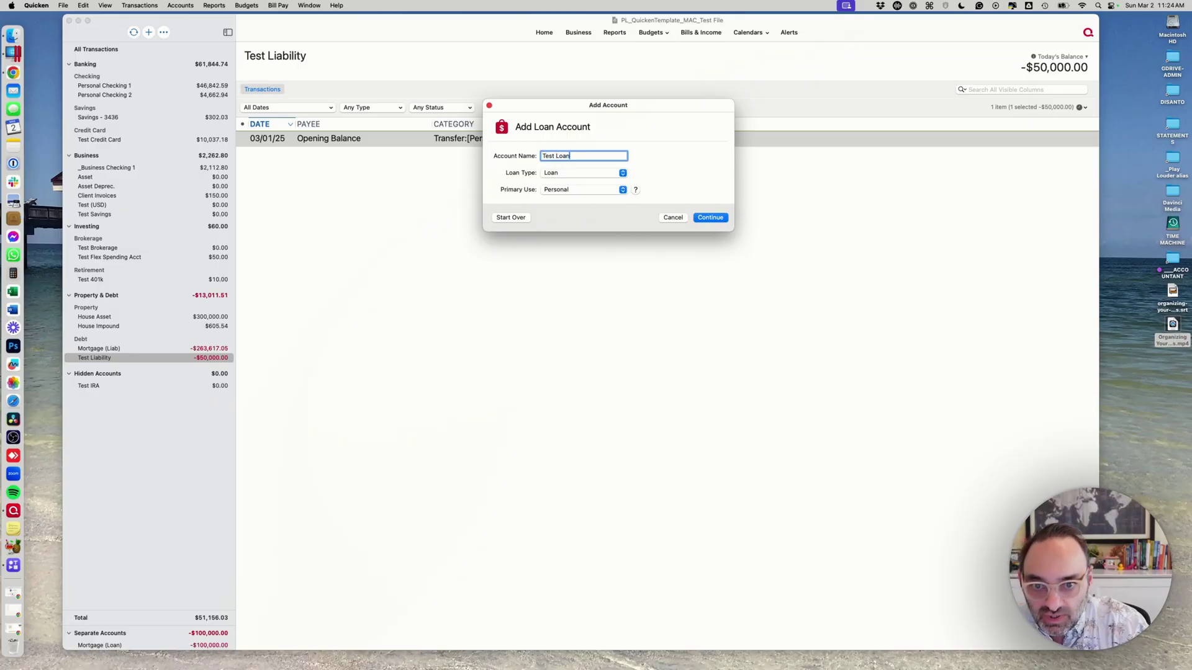
pyautogui.click(701, 218)
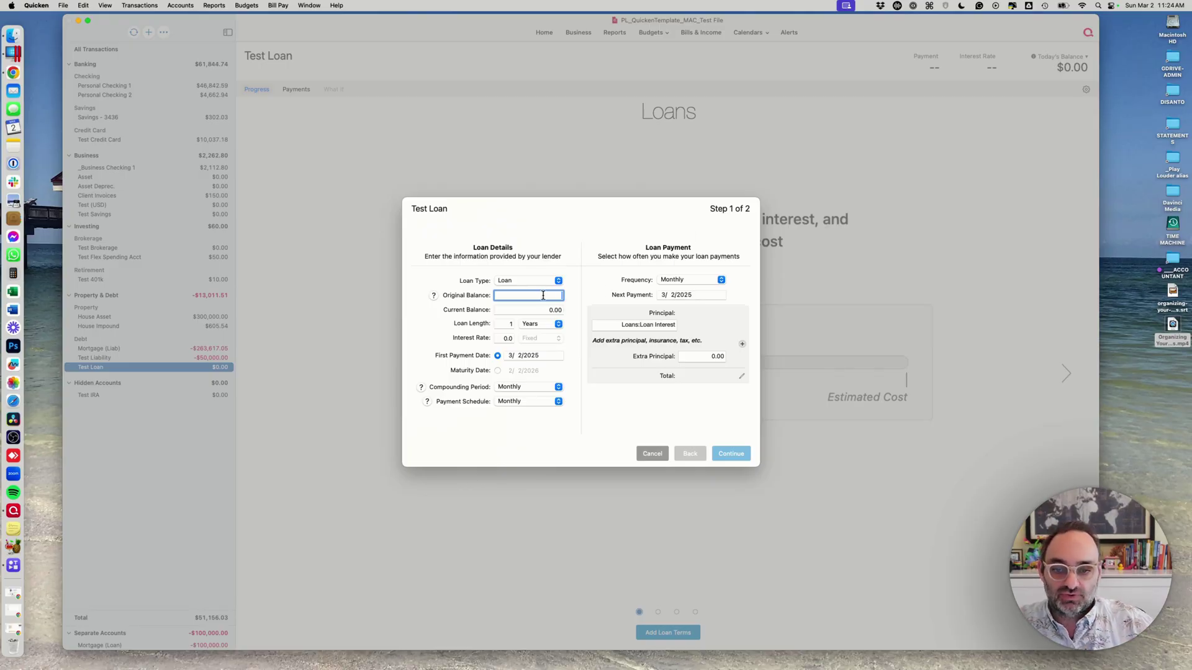
# Set both the original balance and the current balance of the new loan to 50,000
pyautogui.write('50')
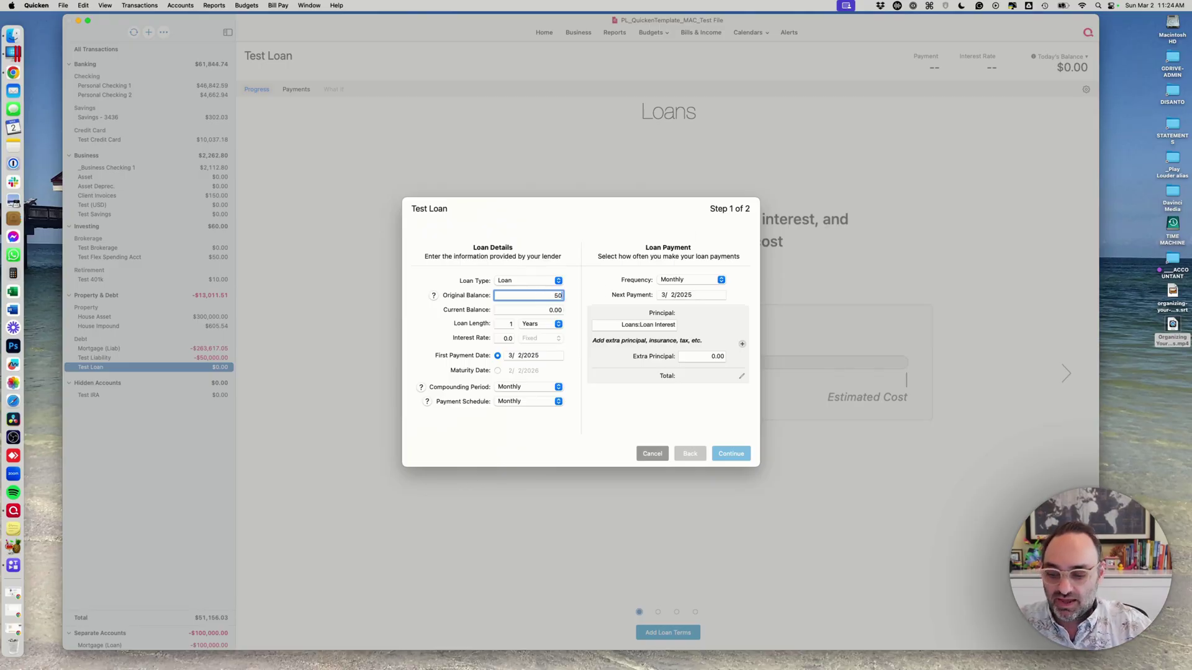
pyautogui.write(',000')
pyautogui.press('Tab')
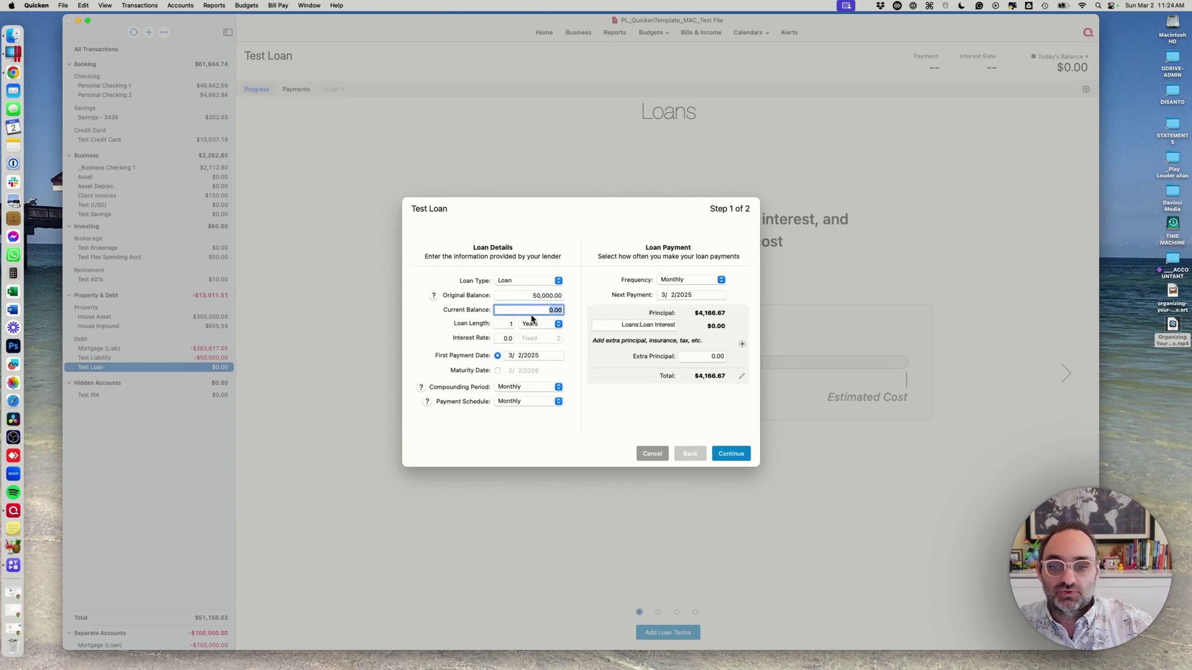
pyautogui.write('50000')
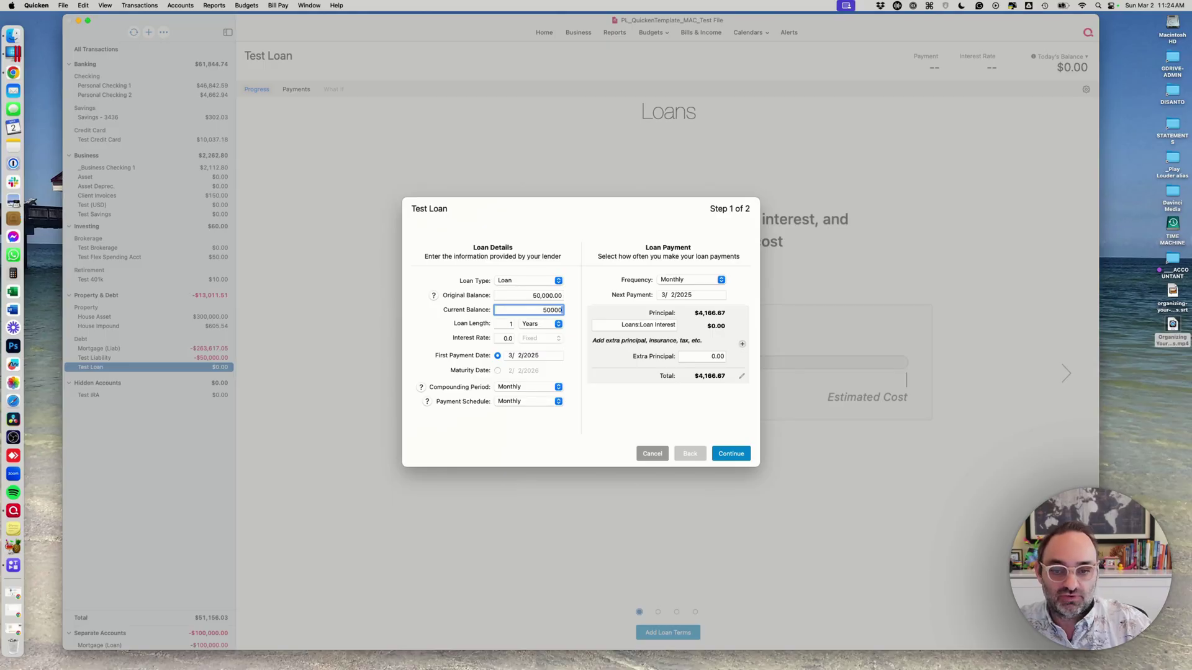
pyautogui.press('Tab')
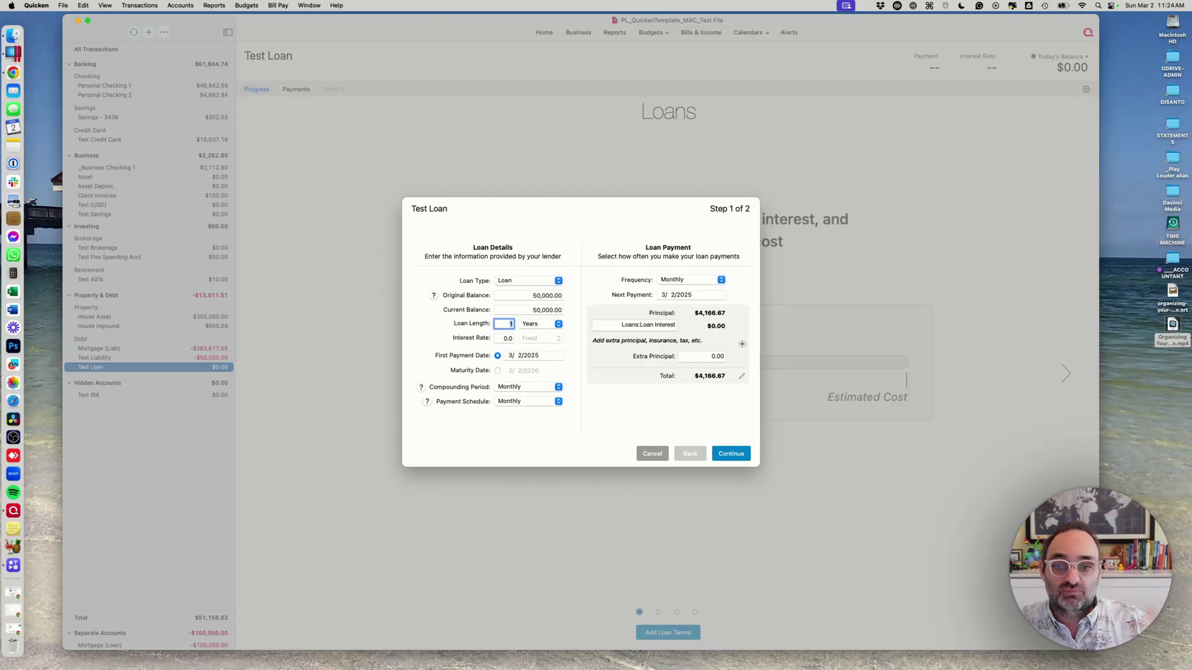
# Set the loan length to 10 months and look over the compounding period options
pyautogui.write('10')
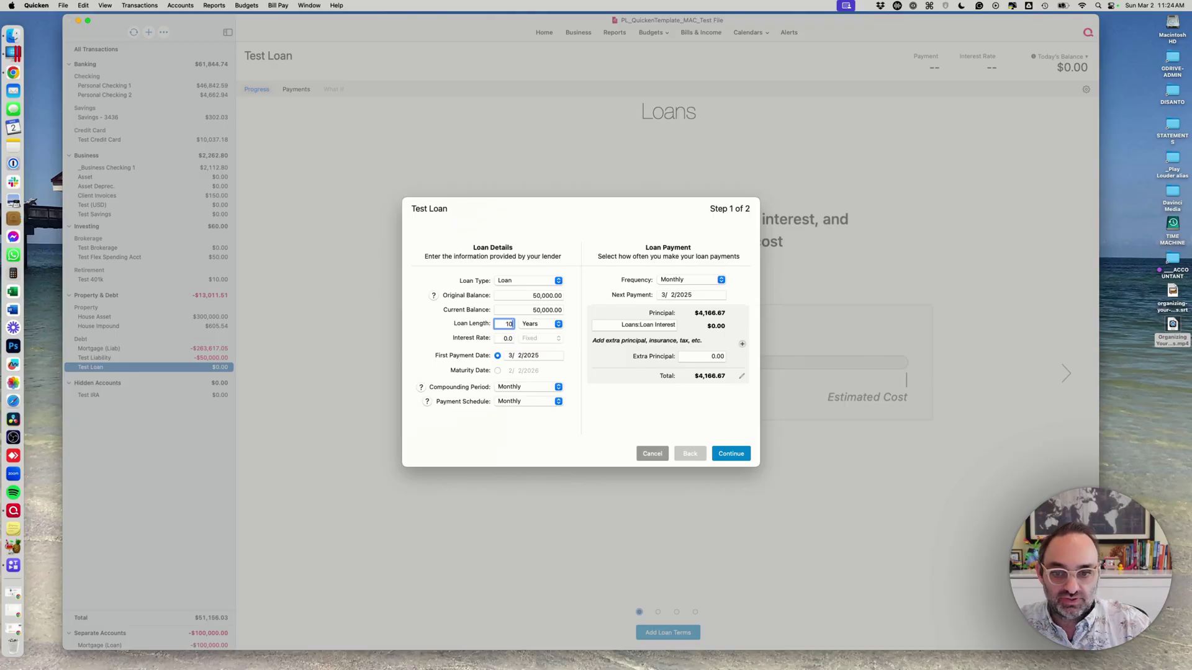
pyautogui.press('Tab')
pyautogui.click(549, 323)
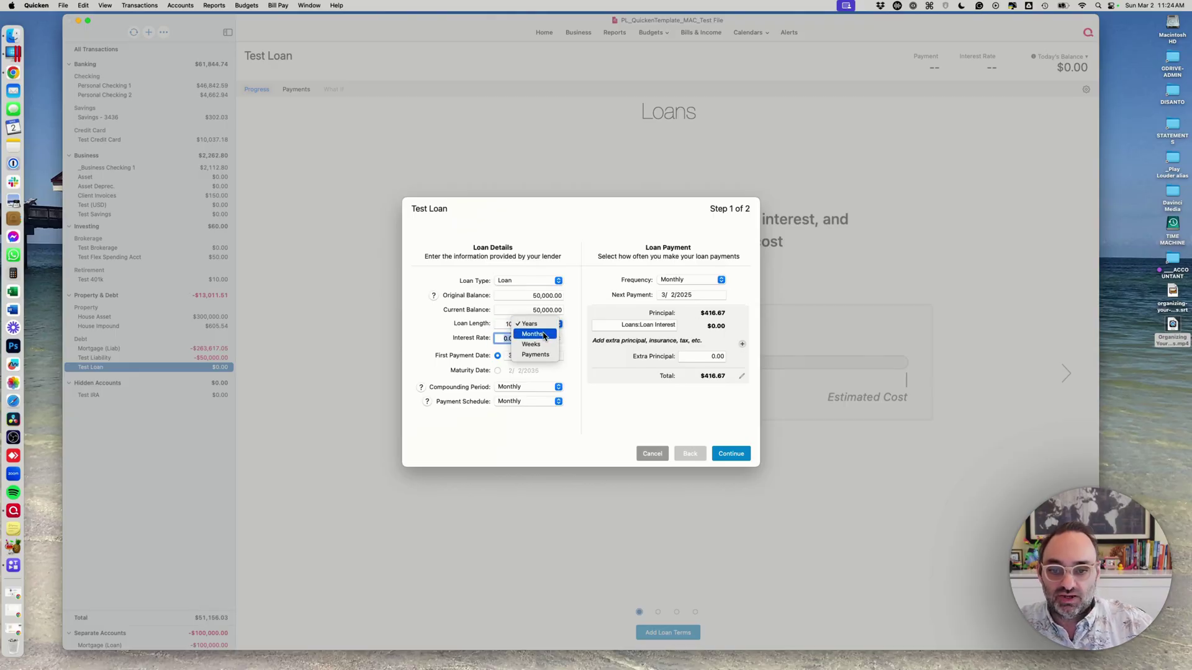
pyautogui.click(544, 335)
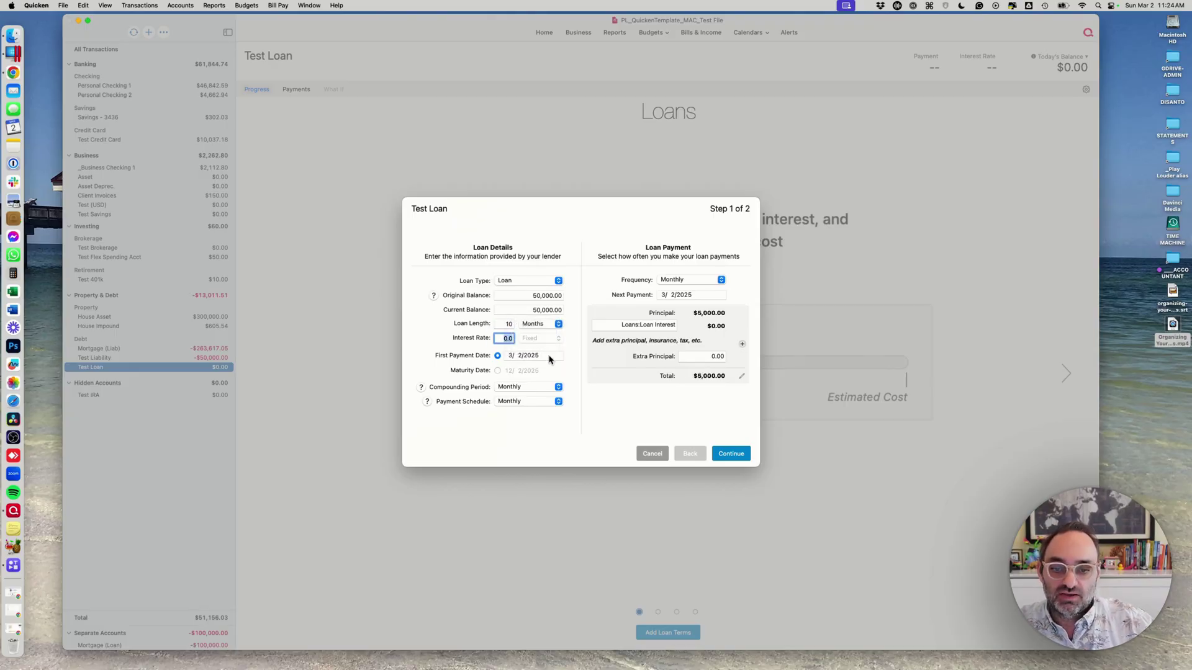
pyautogui.click(517, 356)
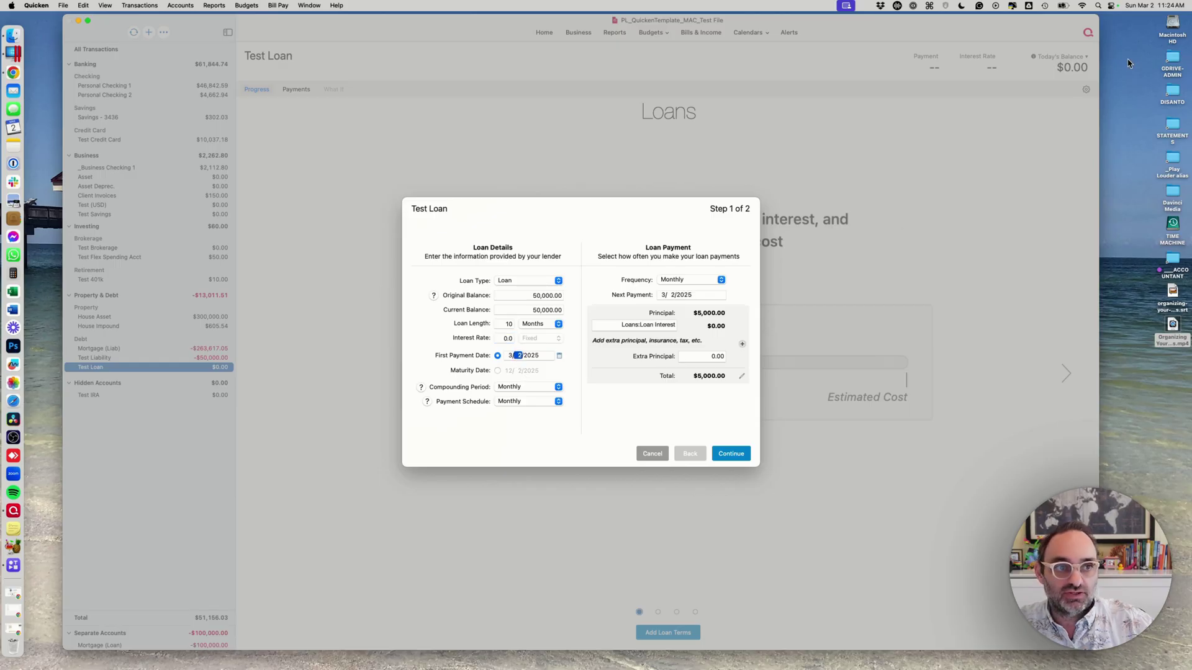
pyautogui.click(524, 390)
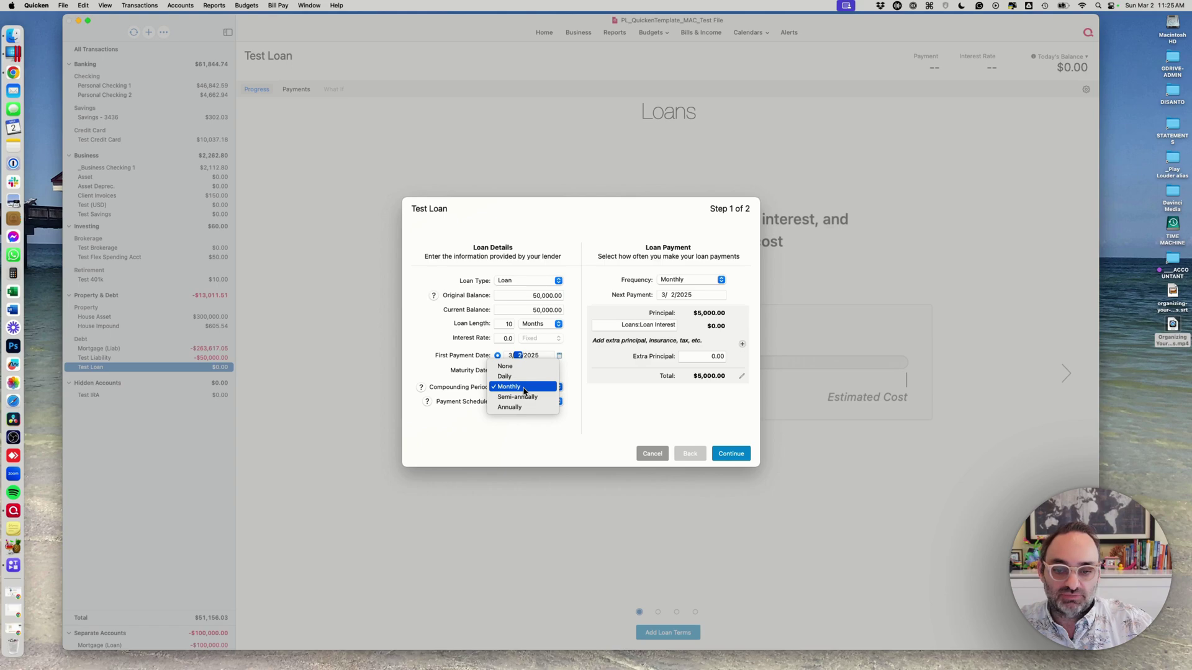
pyautogui.click(595, 411)
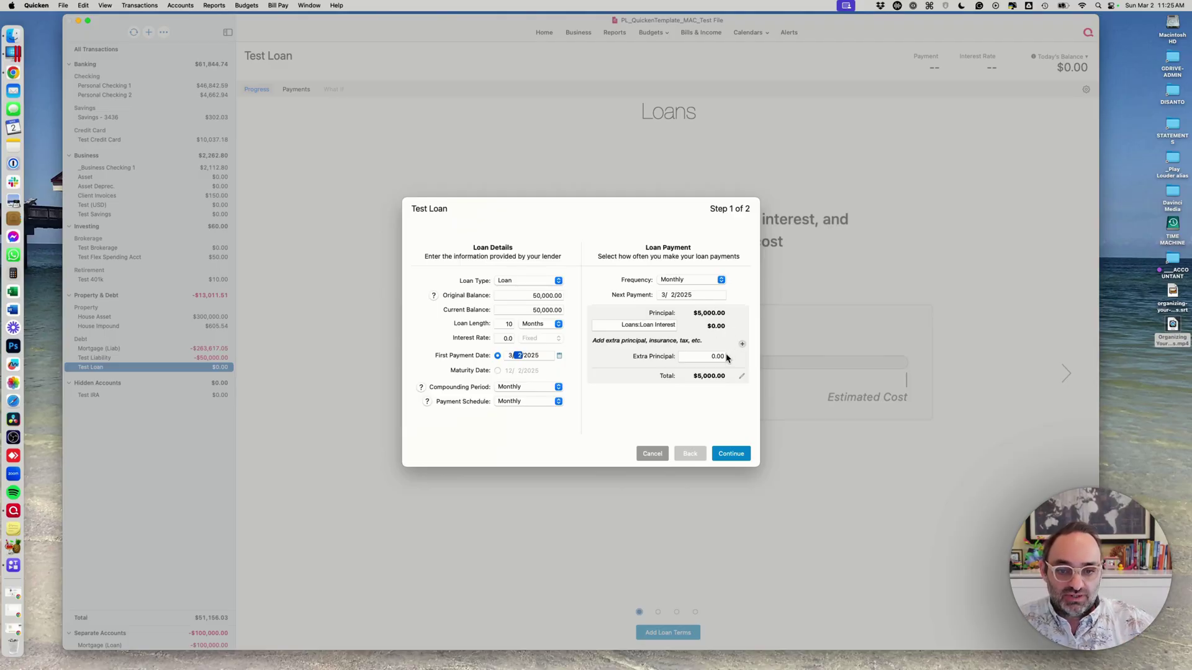
# Set the loan's interest rate to 5.0
pyautogui.click(507, 338)
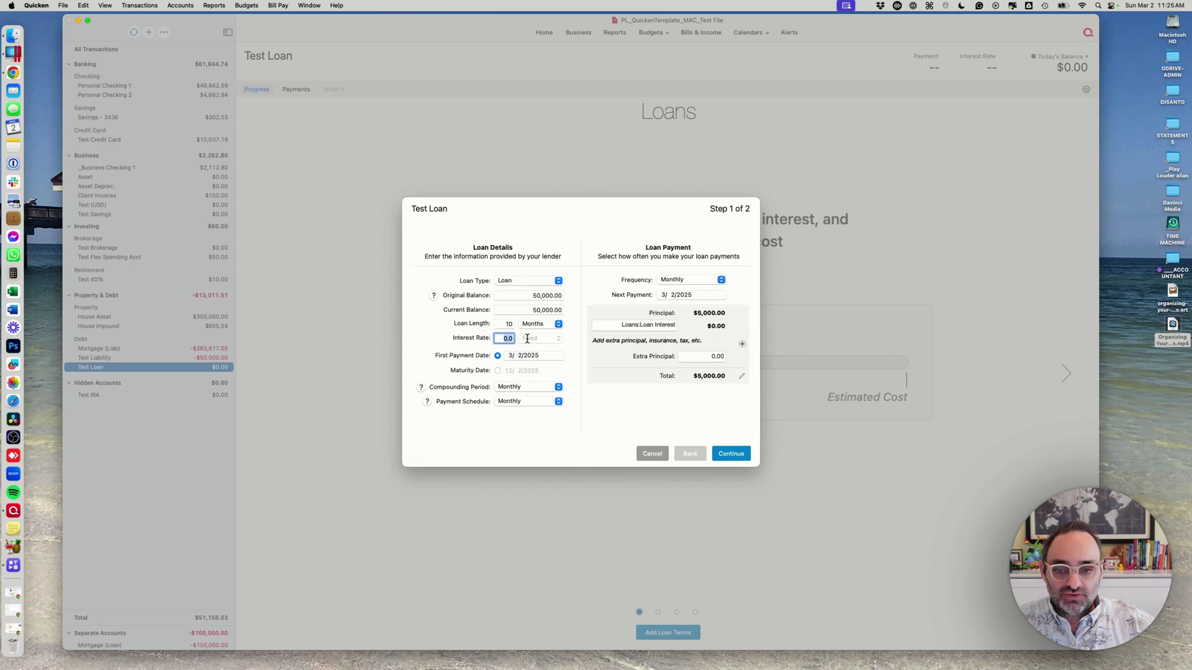
pyautogui.write('5')
pyautogui.press('Tab')
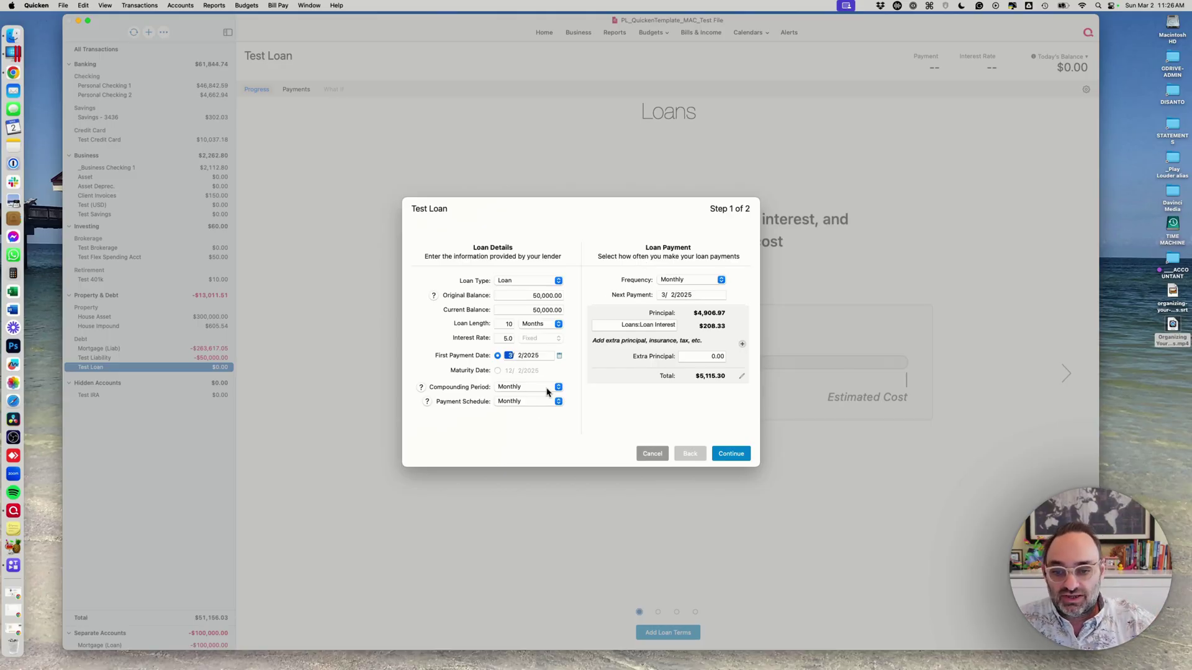
# Try the Daily, Monthly and Semi-annually compounding periods for the loan, finishing with Annually
pyautogui.click(527, 387)
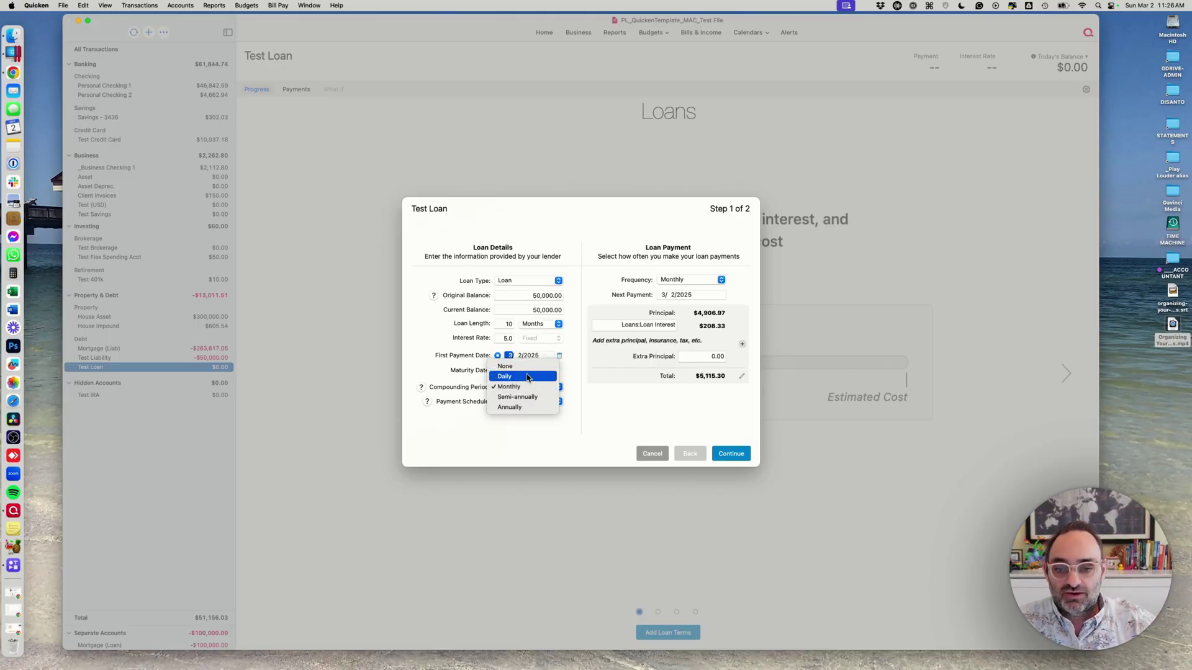
pyautogui.click(529, 376)
pyautogui.click(527, 389)
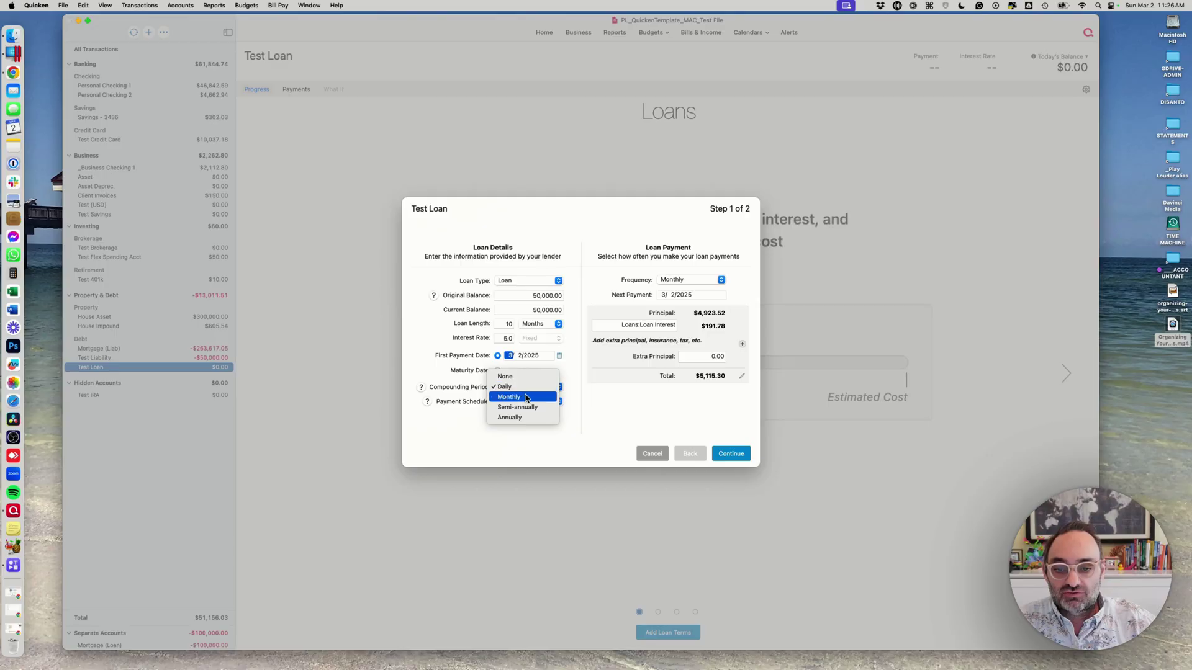
pyautogui.click(528, 396)
pyautogui.click(531, 387)
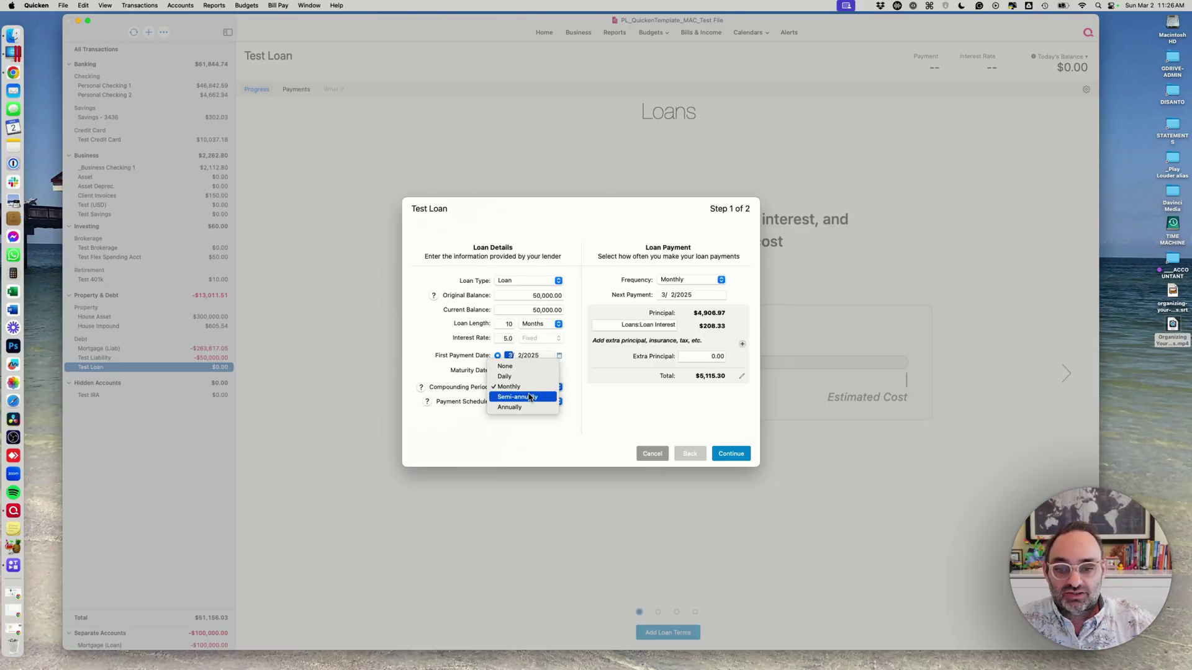
pyautogui.click(529, 396)
pyautogui.click(526, 388)
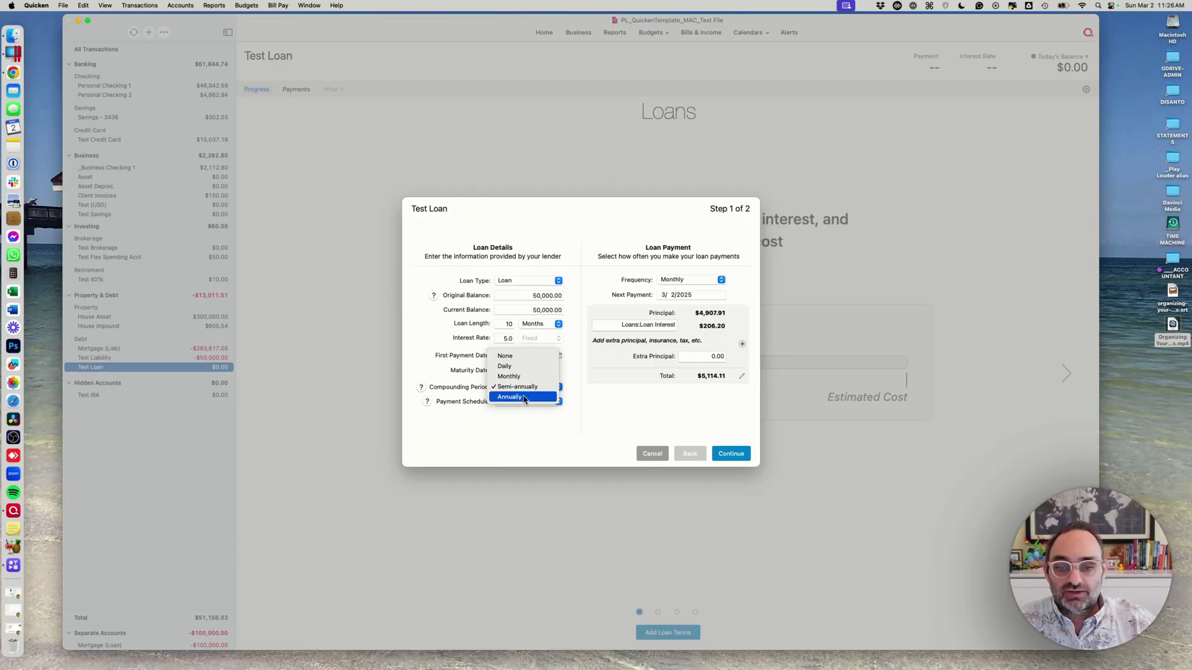
pyautogui.click(524, 399)
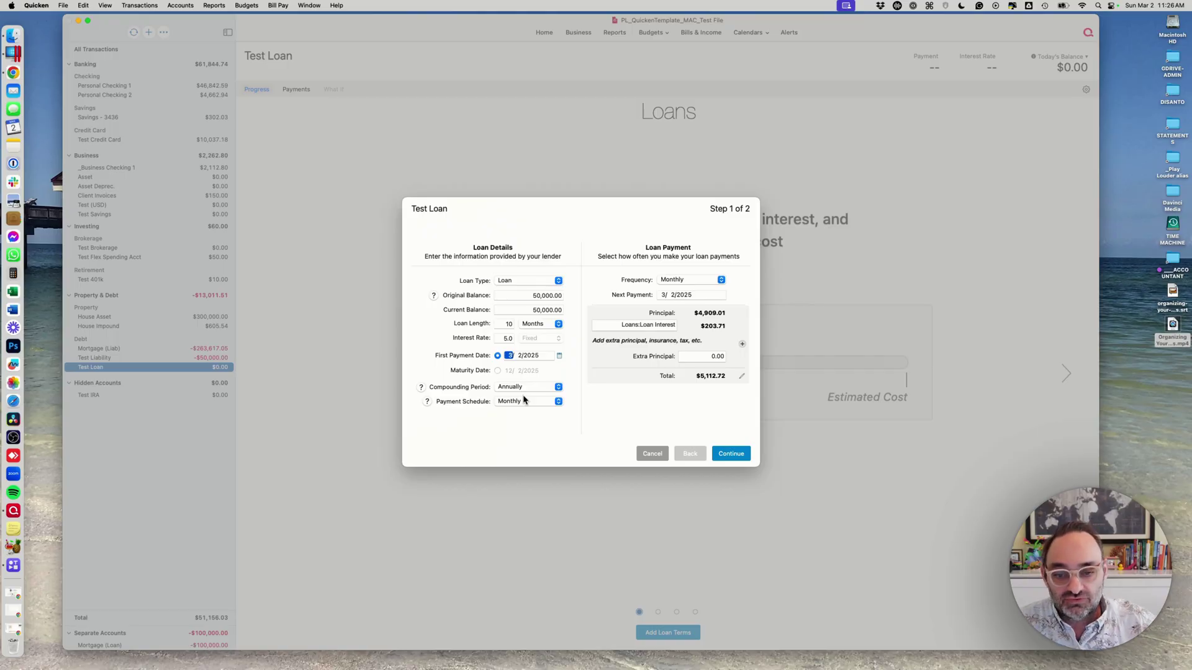
# Set the loan's interest rate to 0 and continue to the bill reminder setup
pyautogui.click(503, 338)
pyautogui.write('0')
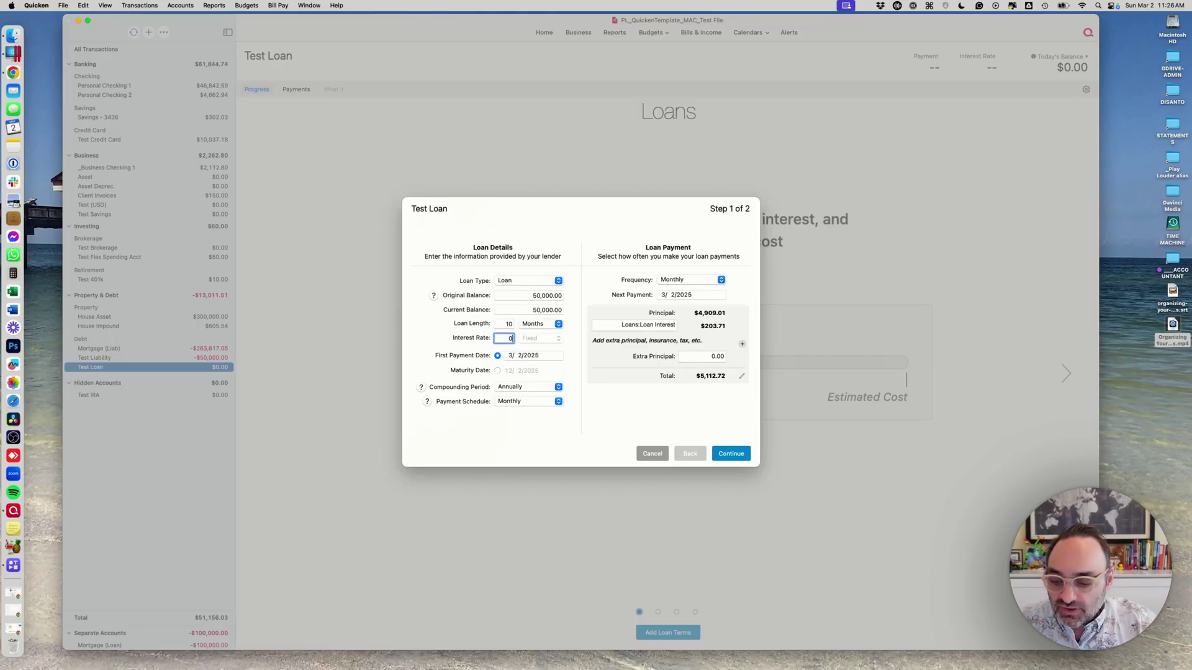
pyautogui.press('Tab')
pyautogui.press('Tab')
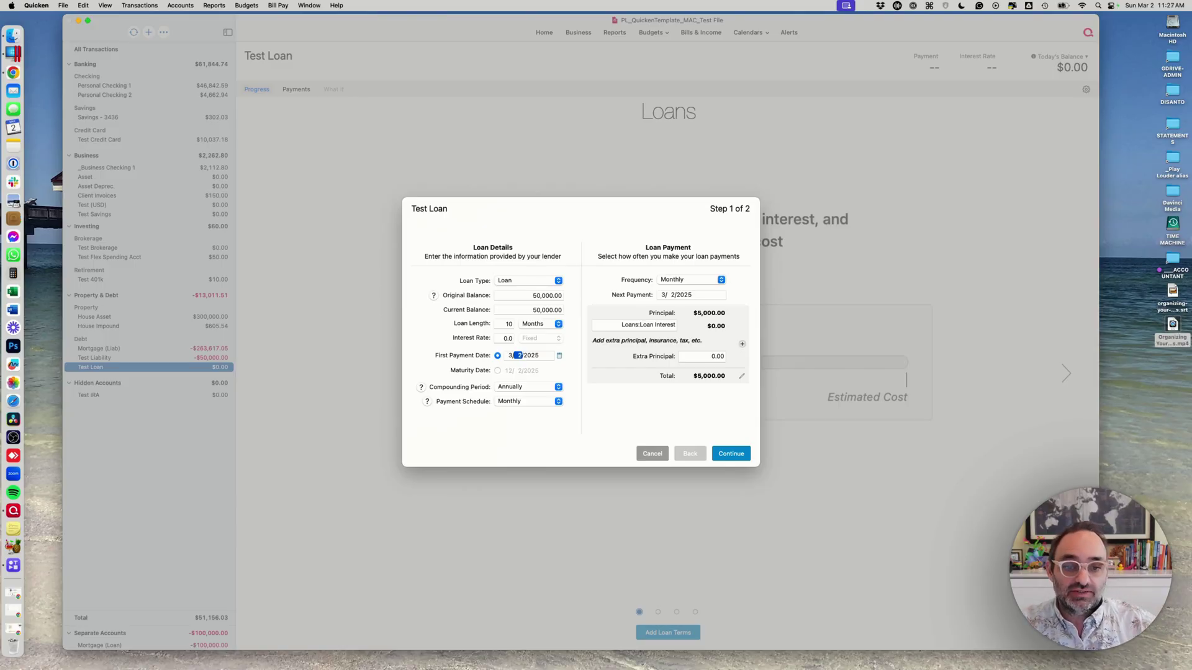
pyautogui.click(732, 454)
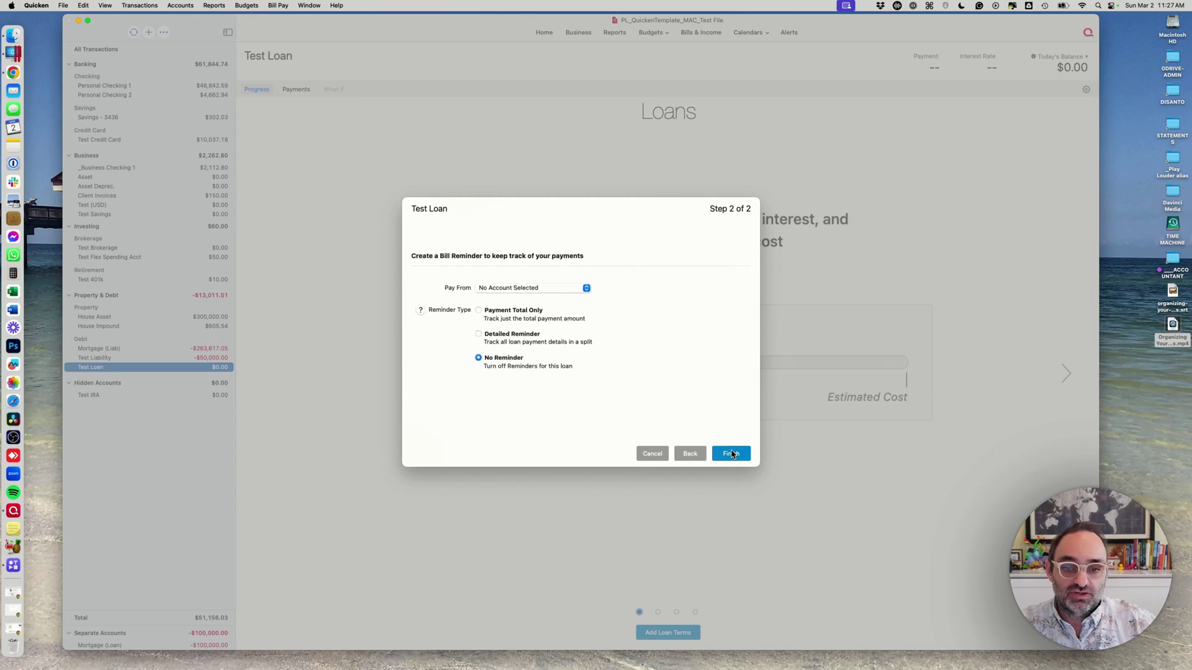
# Choose Personal Checking 1 as the paying account with a Payment Total Only reminder and finish the loan setup
pyautogui.click(569, 288)
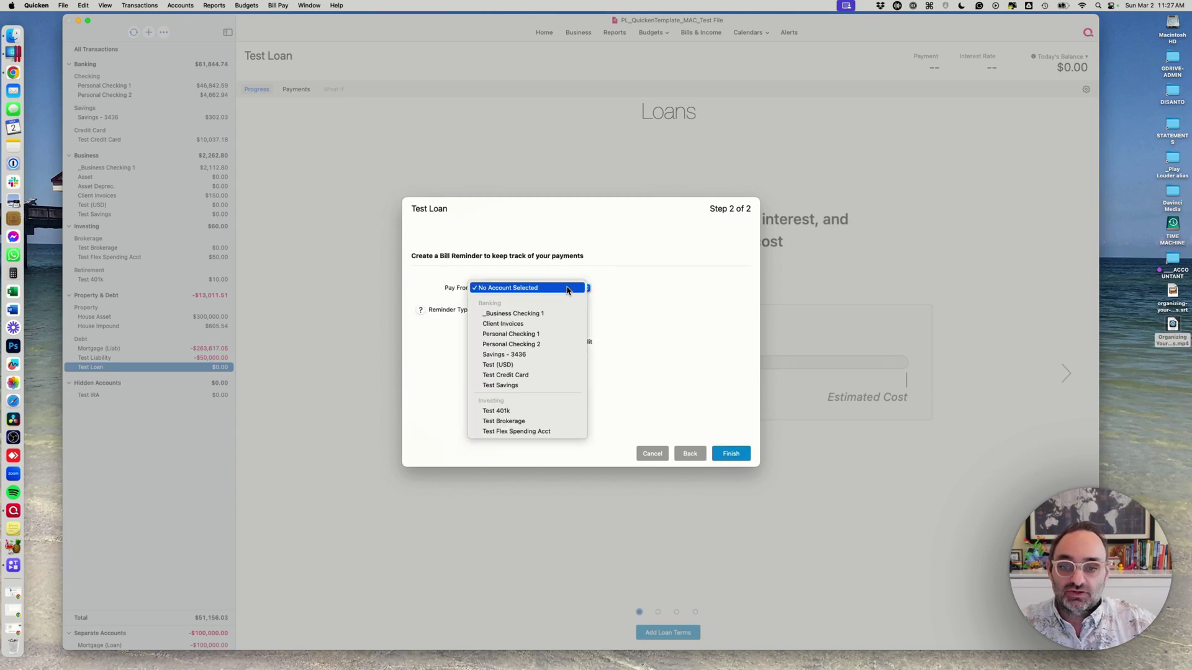
pyautogui.click(567, 334)
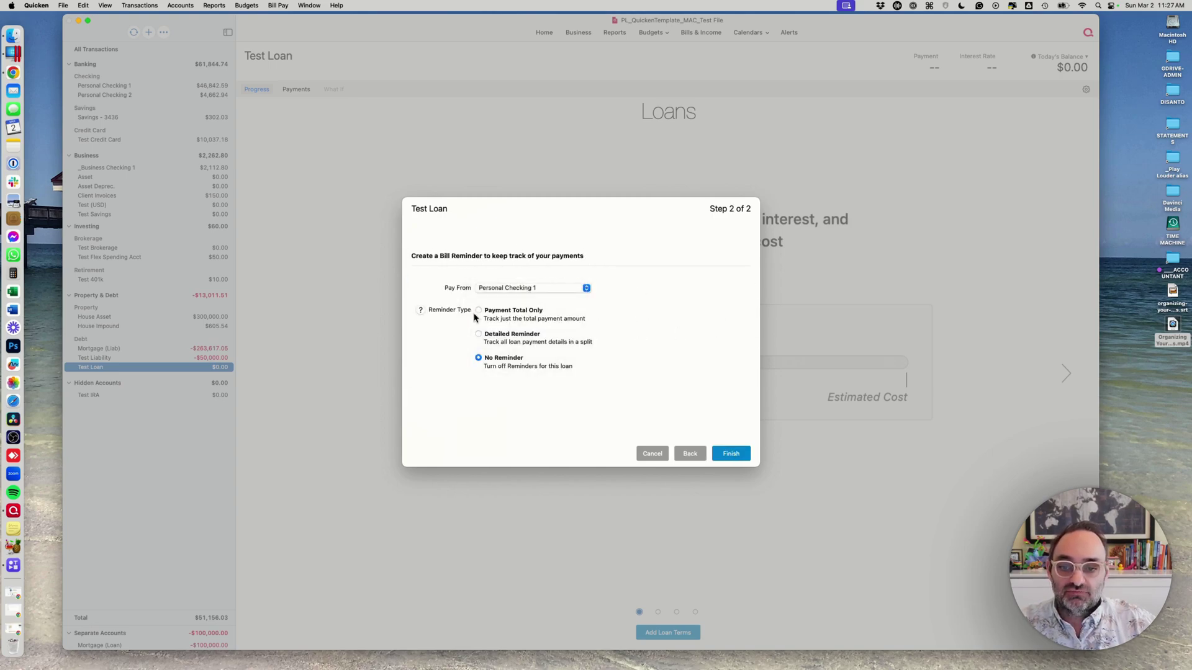
pyautogui.click(479, 310)
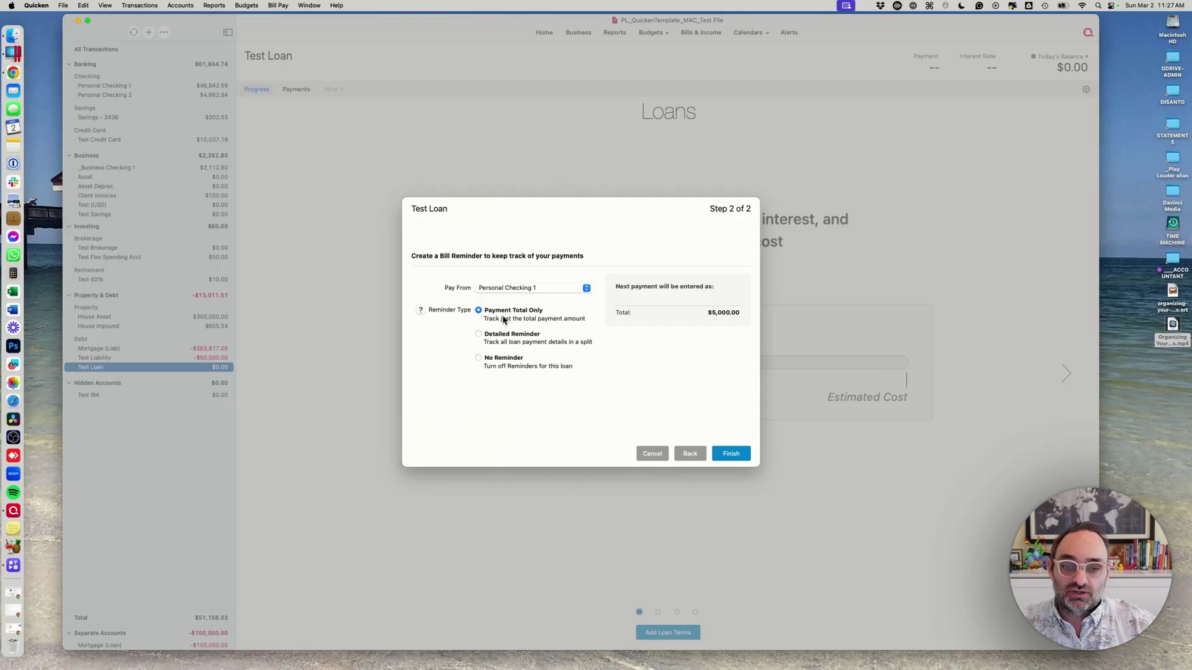
pyautogui.click(732, 454)
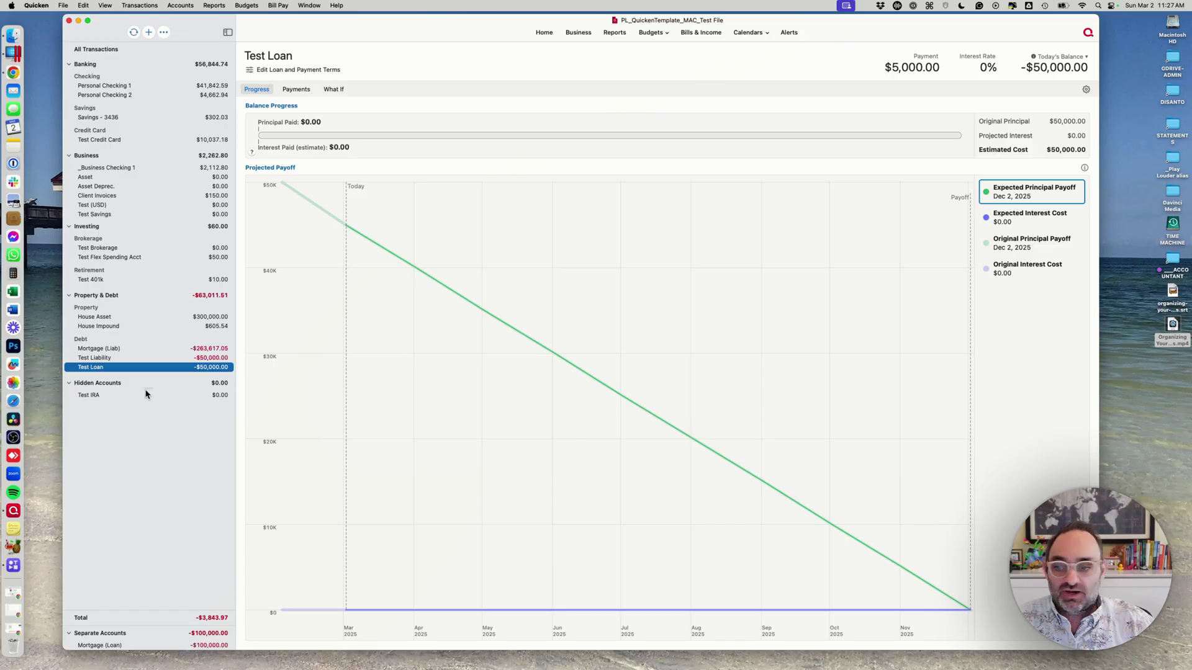
# Compare the Test Liability register with the Test Loan progress view
pyautogui.click(104, 361)
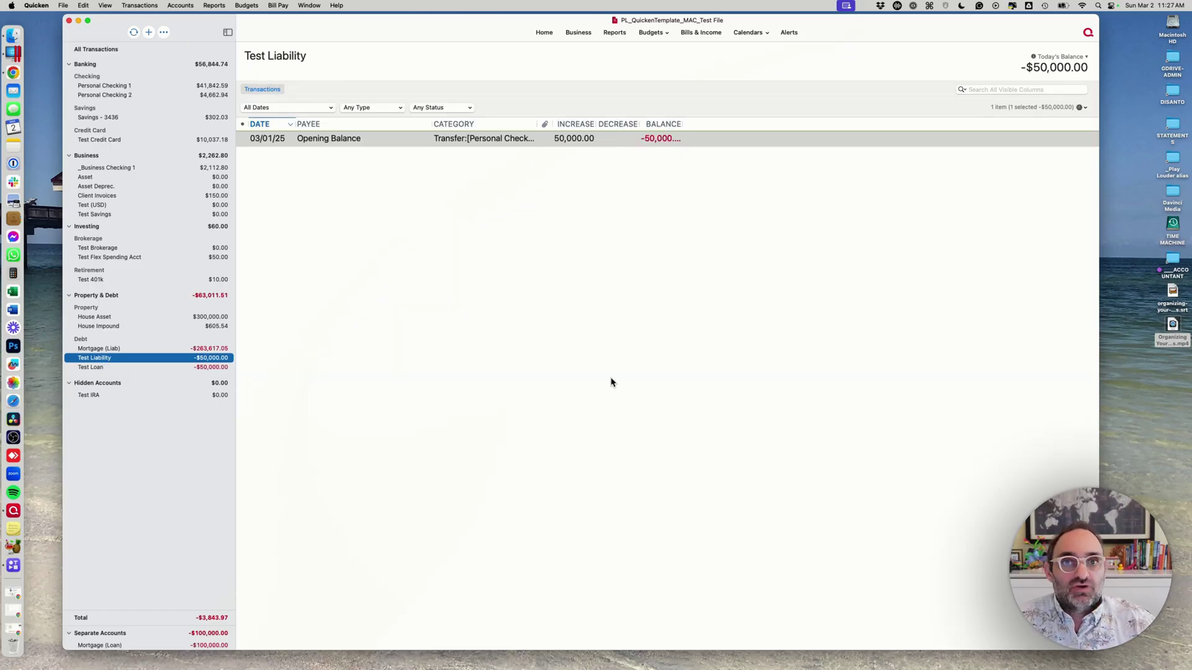
pyautogui.click(107, 367)
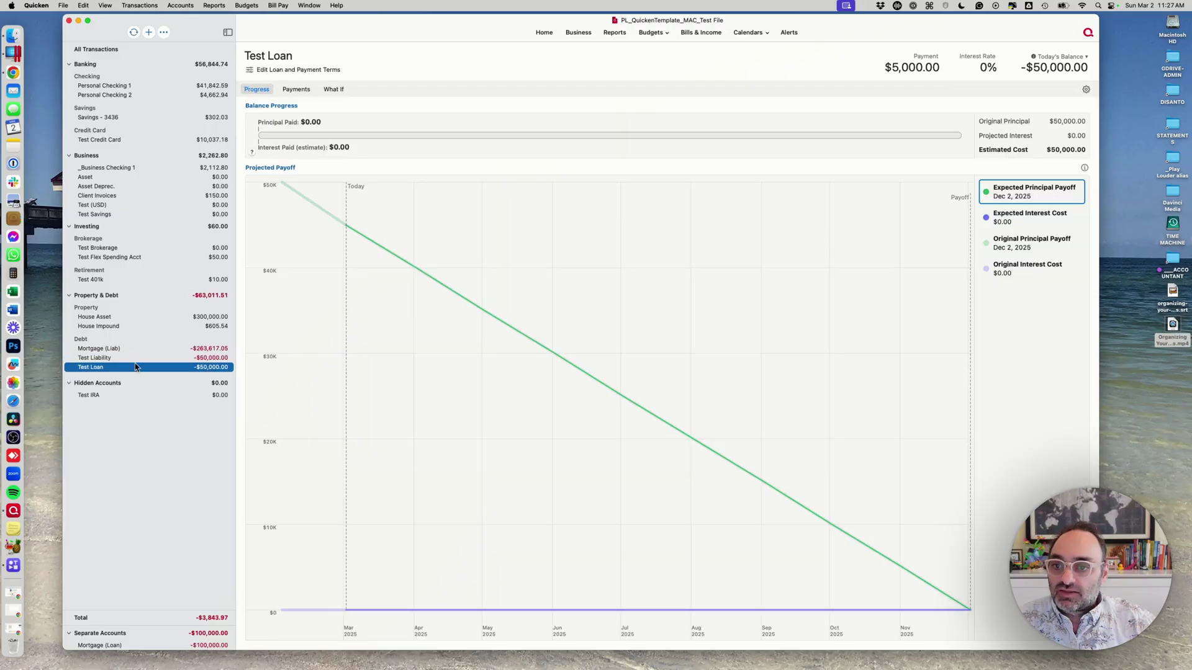
# Calculate a What If scenario on Test Loan with a one-time payment of 6,000, and clear the amount
pyautogui.click(333, 89)
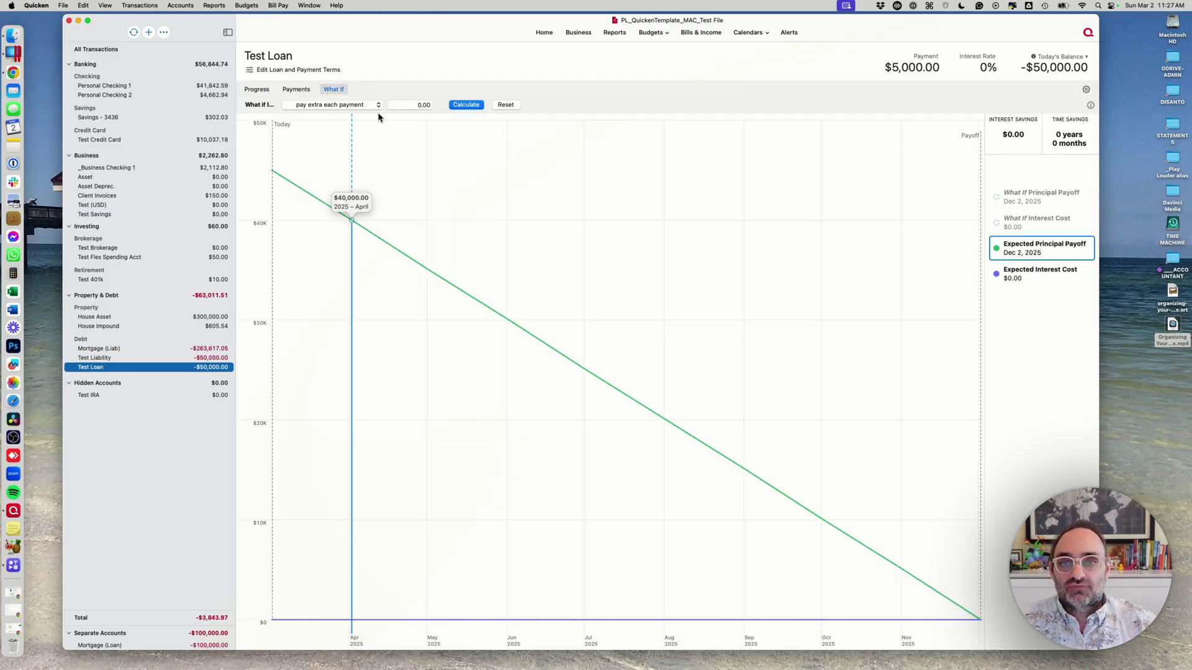
pyautogui.click(378, 105)
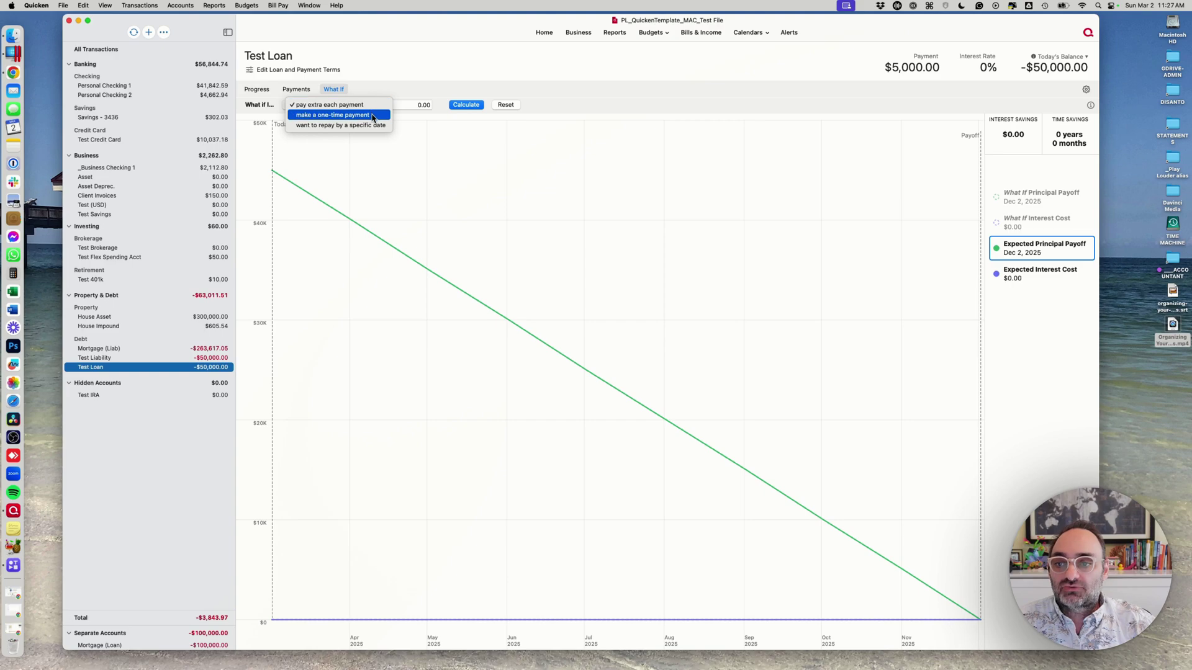
pyautogui.click(372, 115)
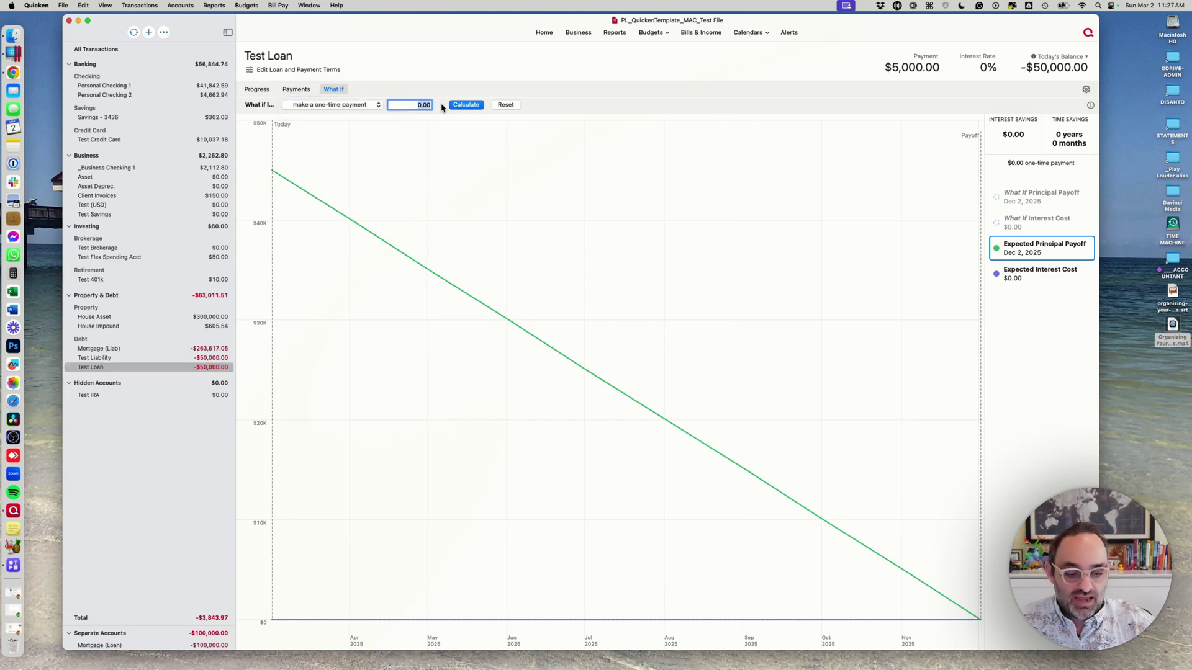
pyautogui.write('6000')
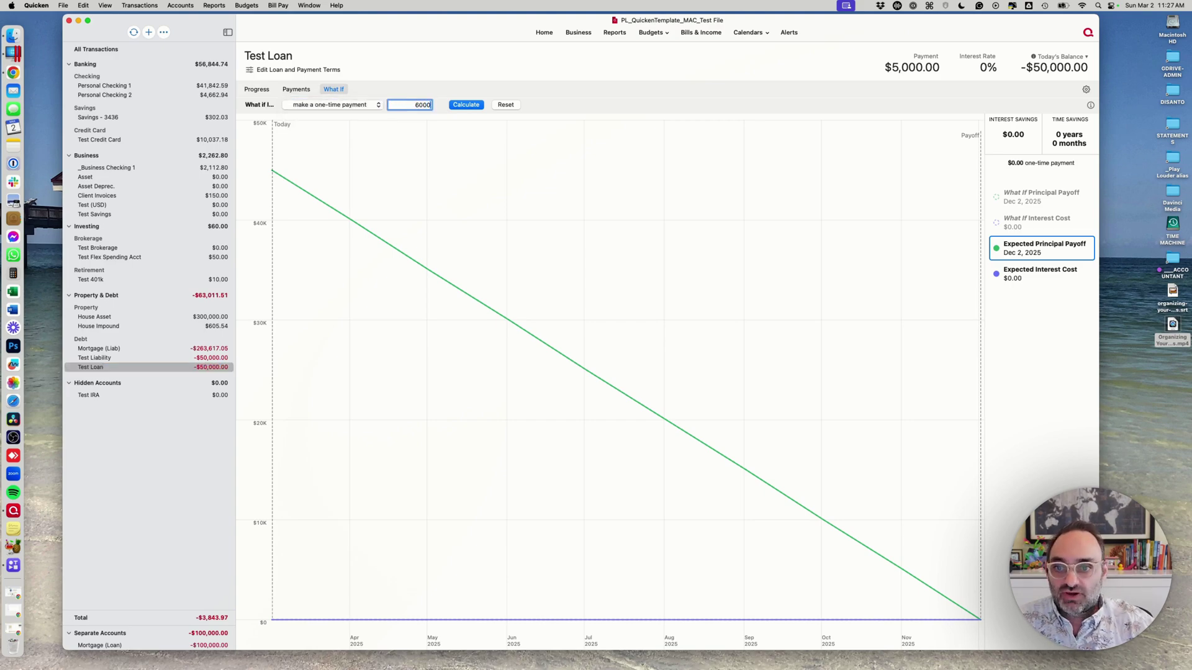
pyautogui.click(480, 107)
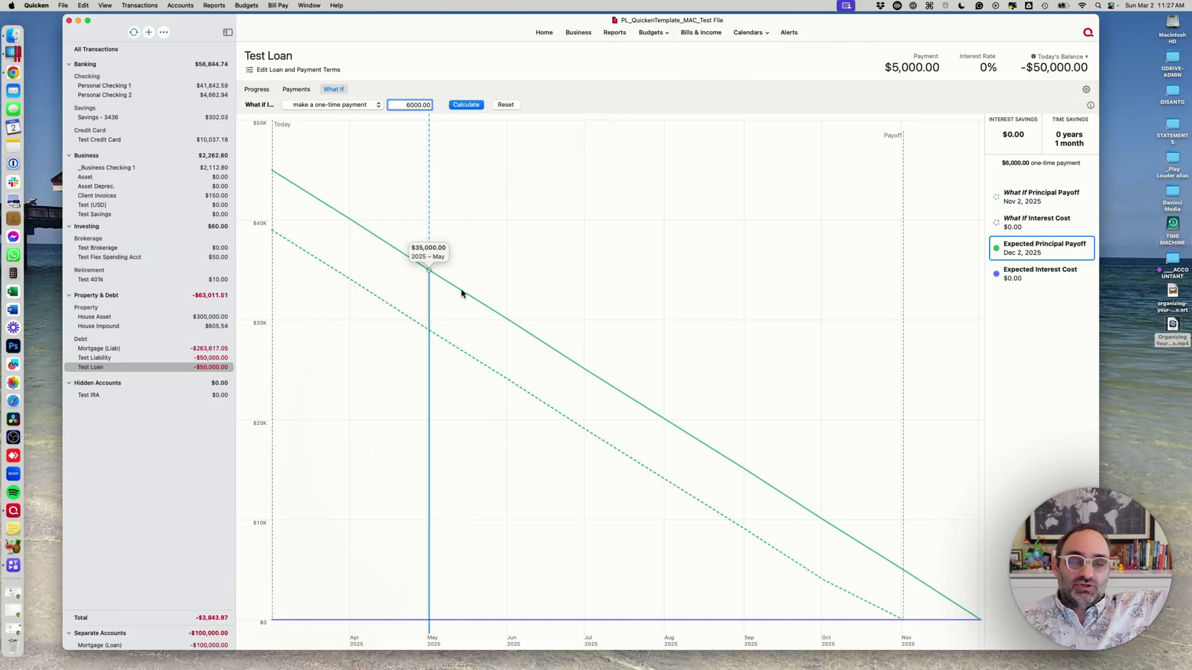
pyautogui.doubleClick(406, 104)
pyautogui.press('BackSpace')
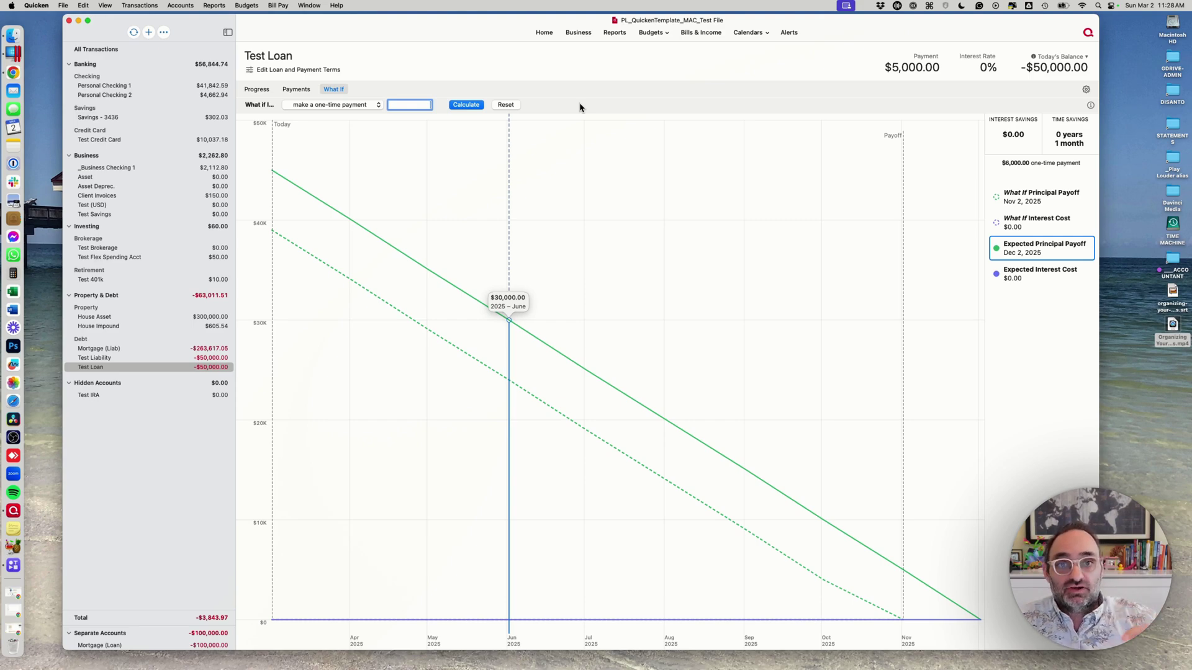
# Review the Test Loan's payments, progress and What If views
pyautogui.click(296, 89)
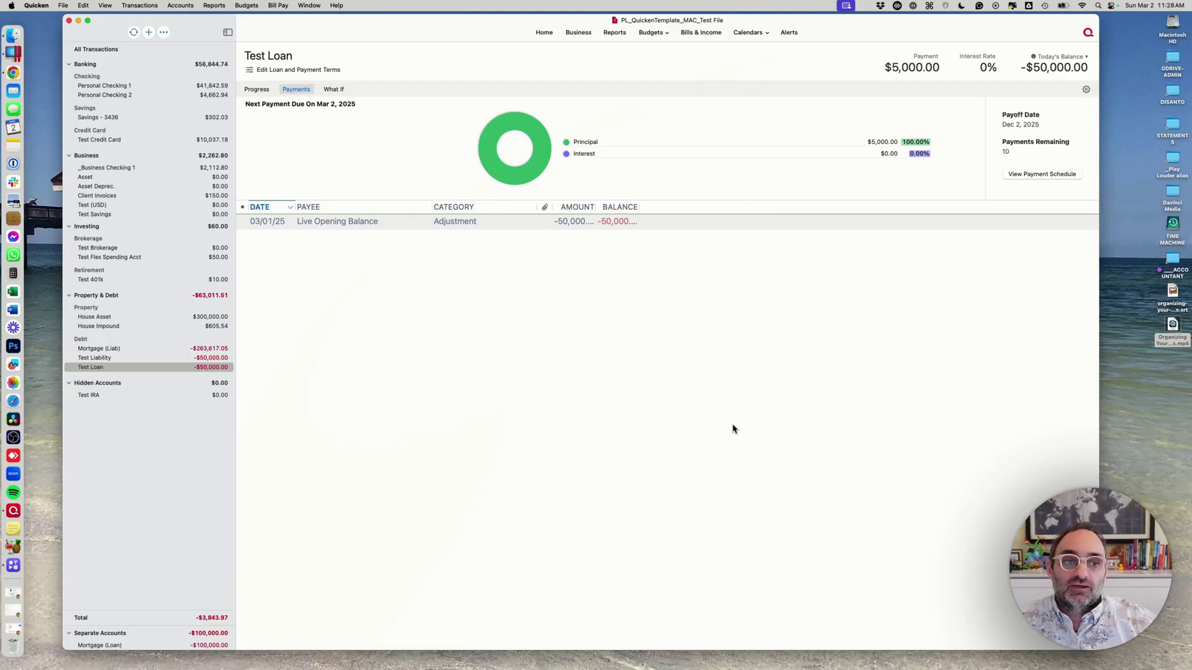
pyautogui.click(257, 92)
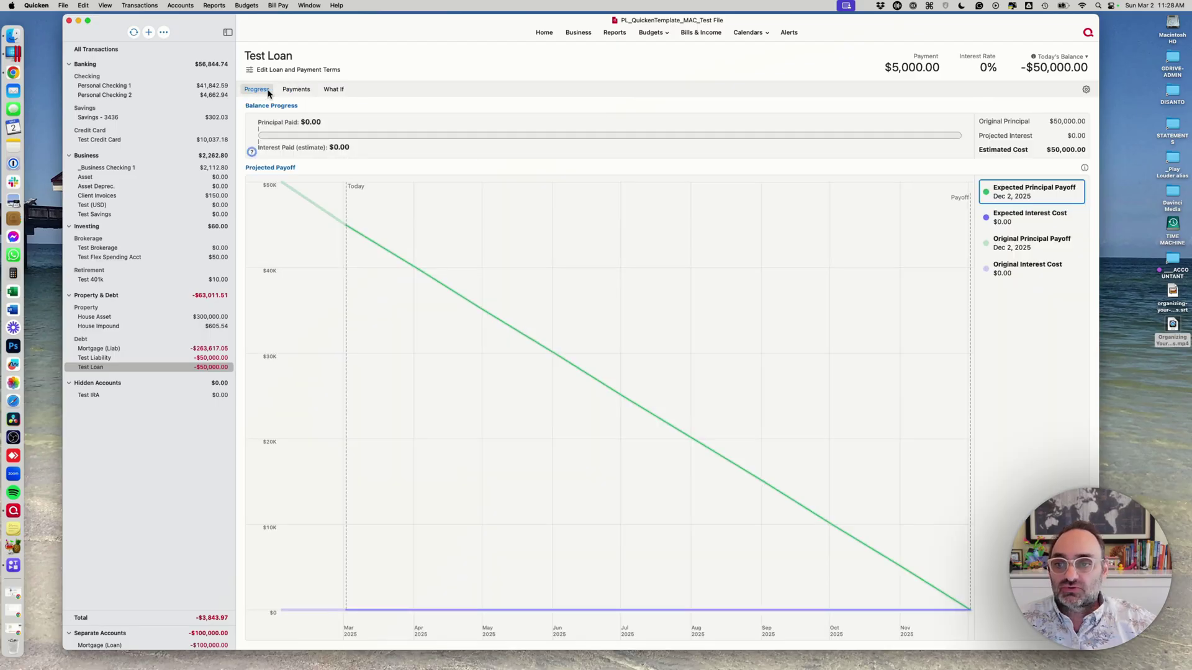
pyautogui.click(292, 89)
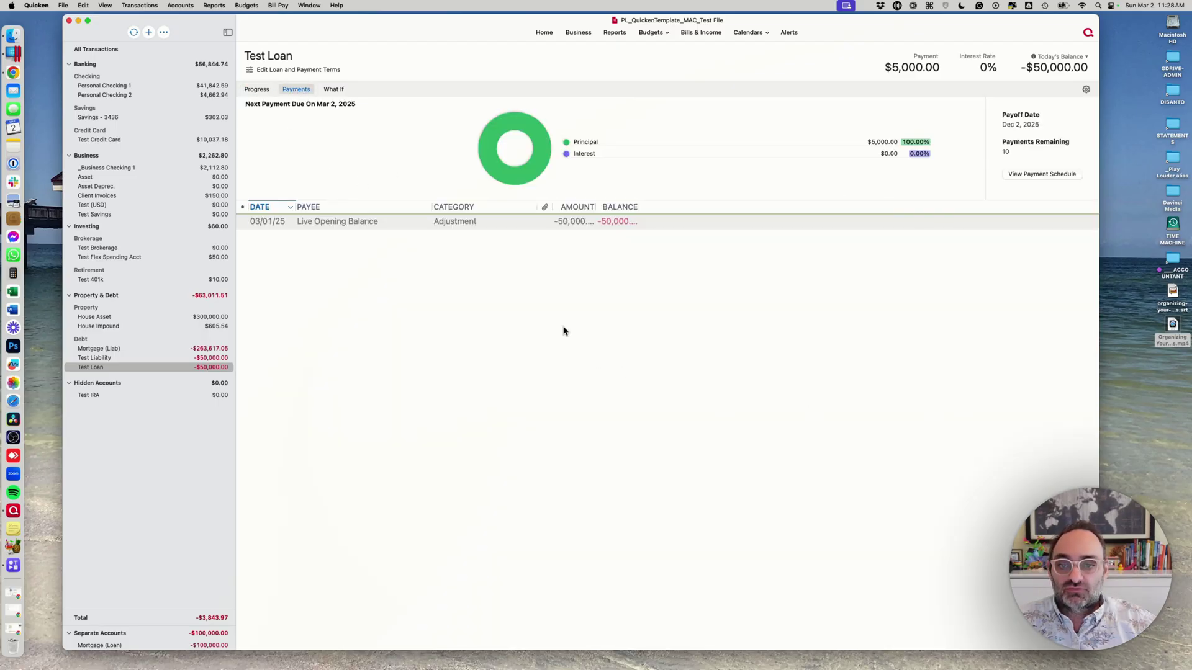
pyautogui.click(340, 93)
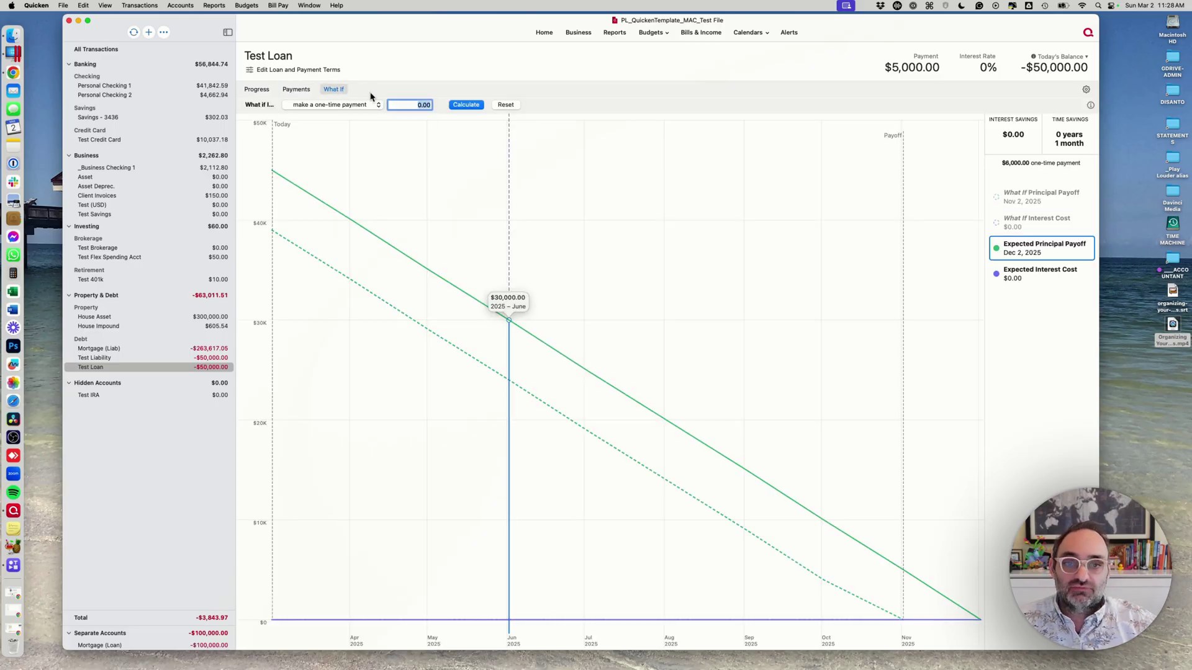
pyautogui.click(1085, 91)
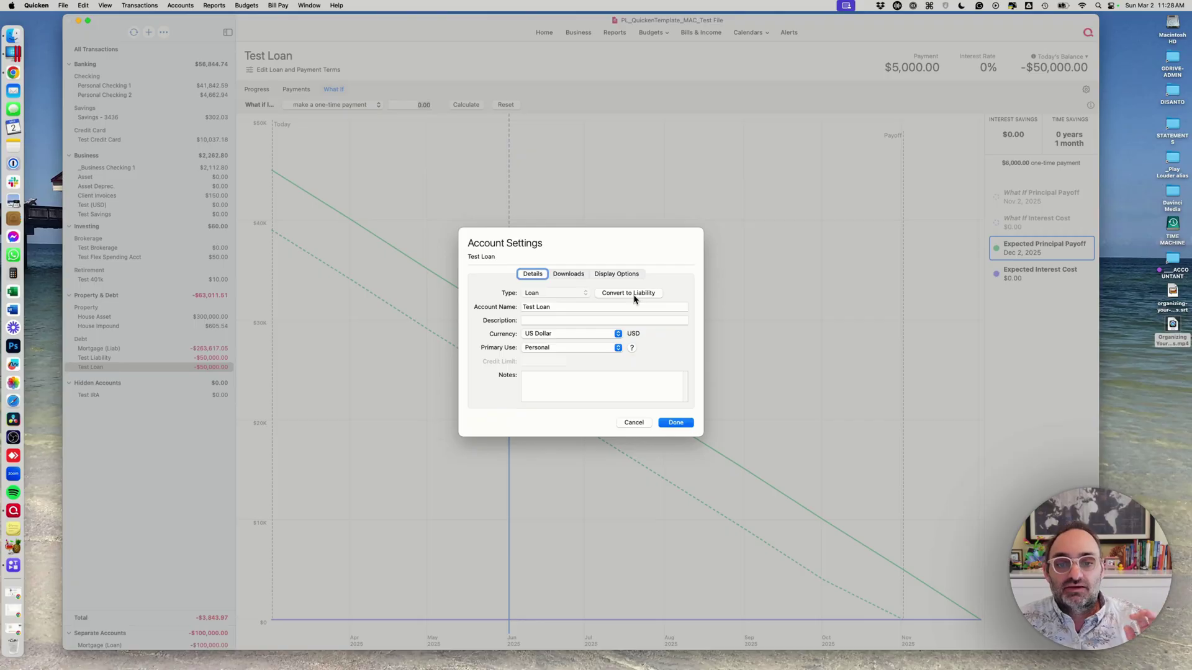
pyautogui.click(634, 422)
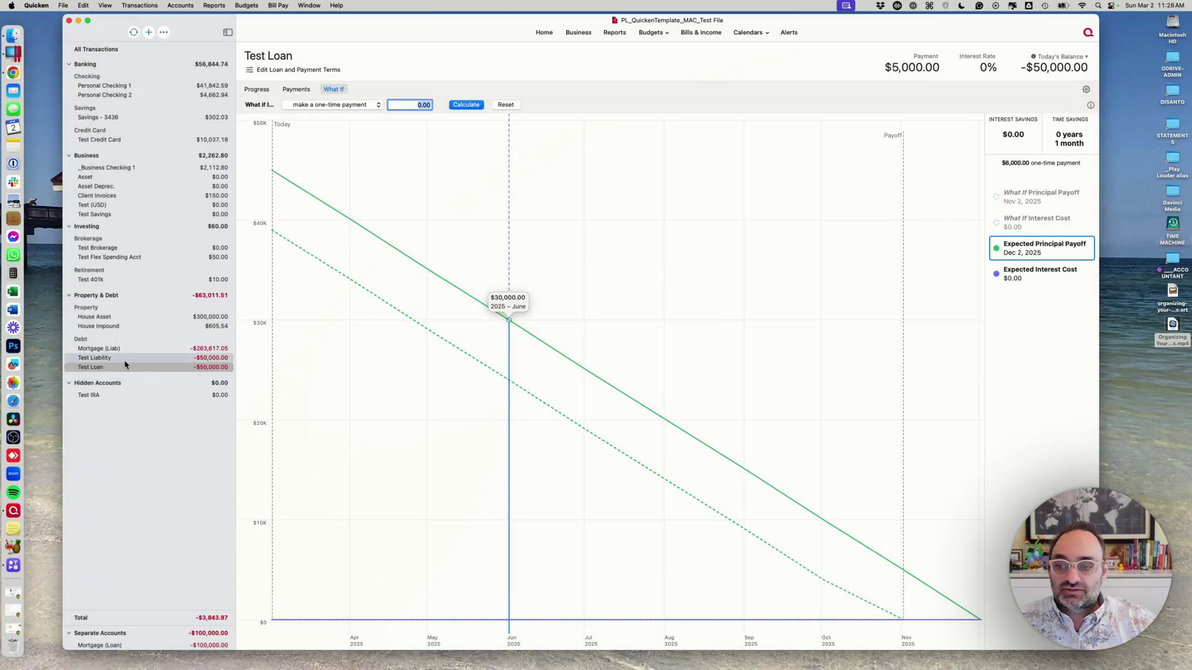
pyautogui.click(207, 359)
pyautogui.click(120, 368)
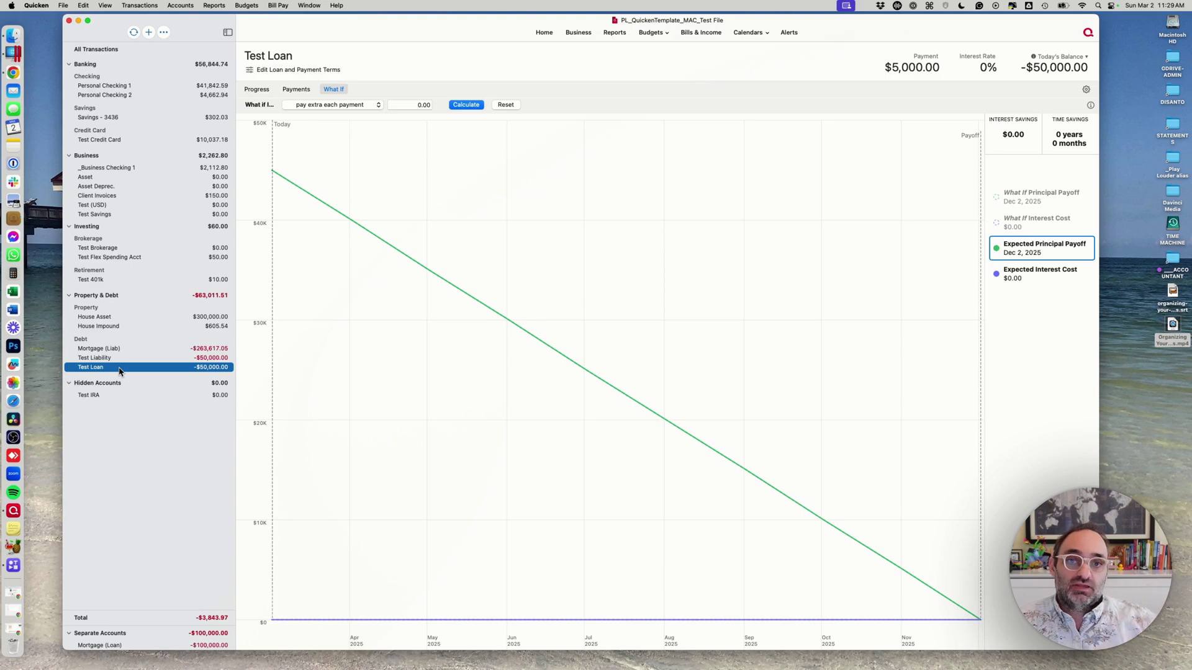
# Try setting all instances of the Test Loan bill to be marked as paid automatically, and discard the change
pyautogui.click(703, 37)
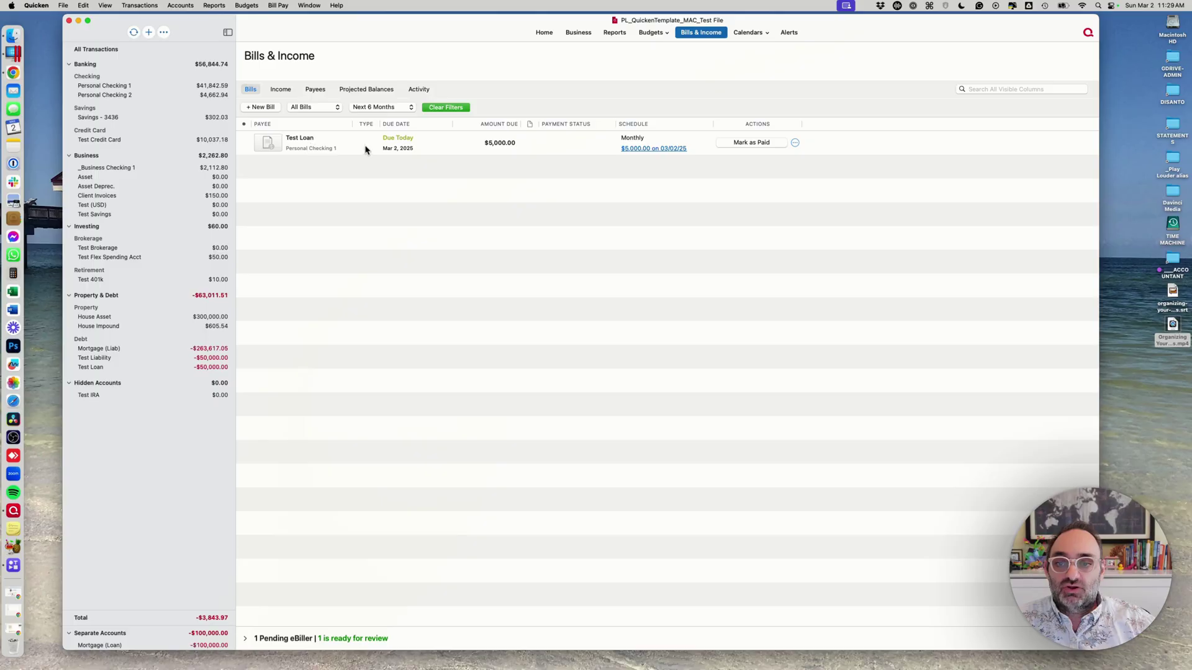
pyautogui.click(795, 142)
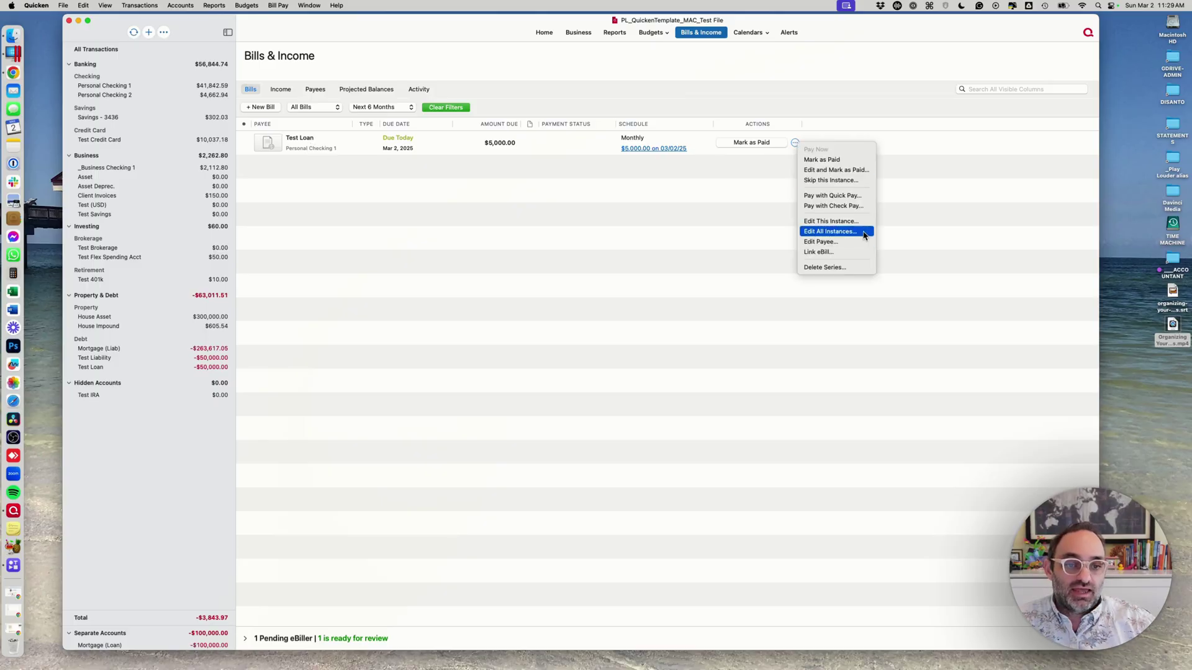
pyautogui.click(831, 232)
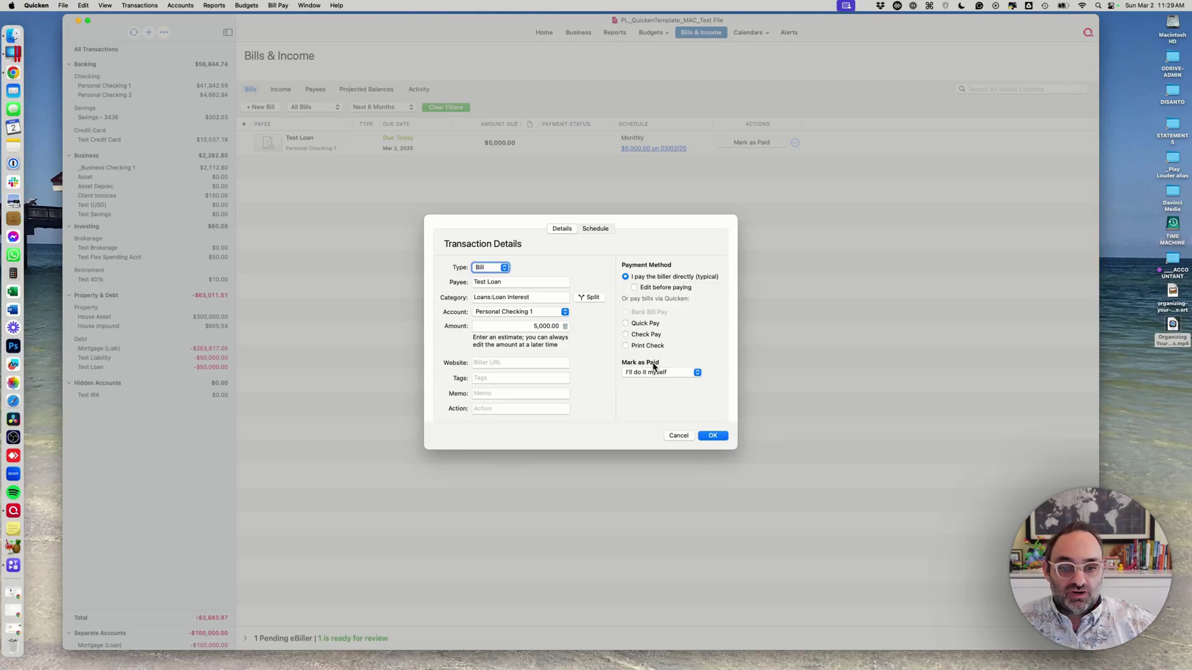
pyautogui.click(655, 372)
pyautogui.click(661, 387)
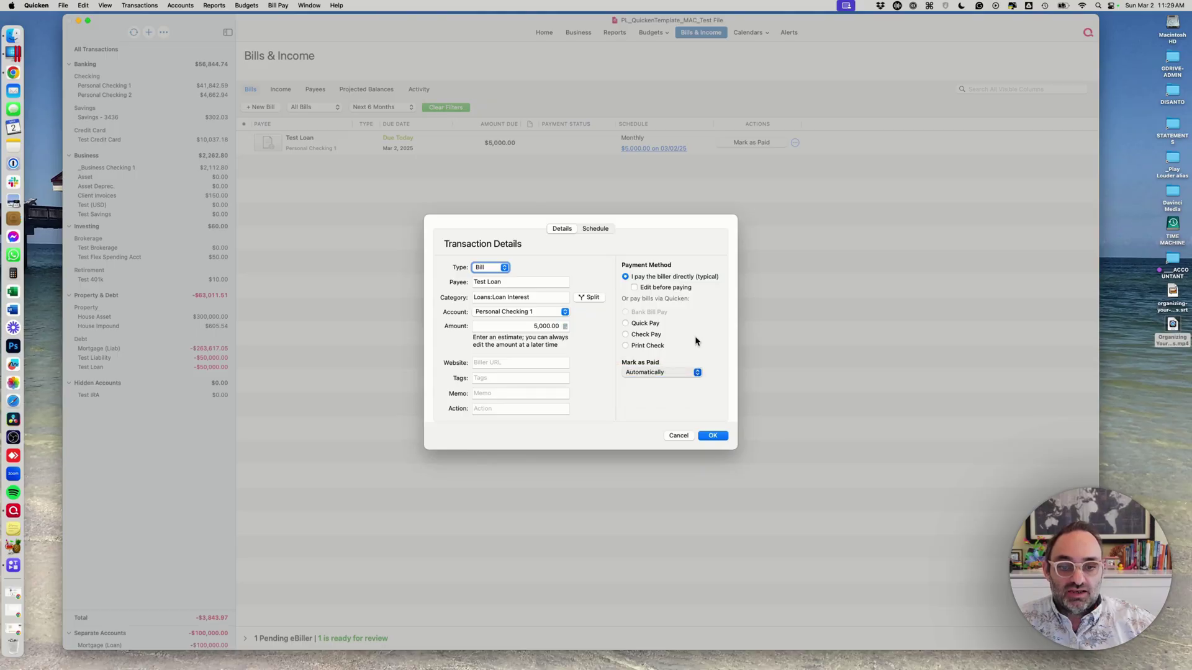
pyautogui.click(680, 437)
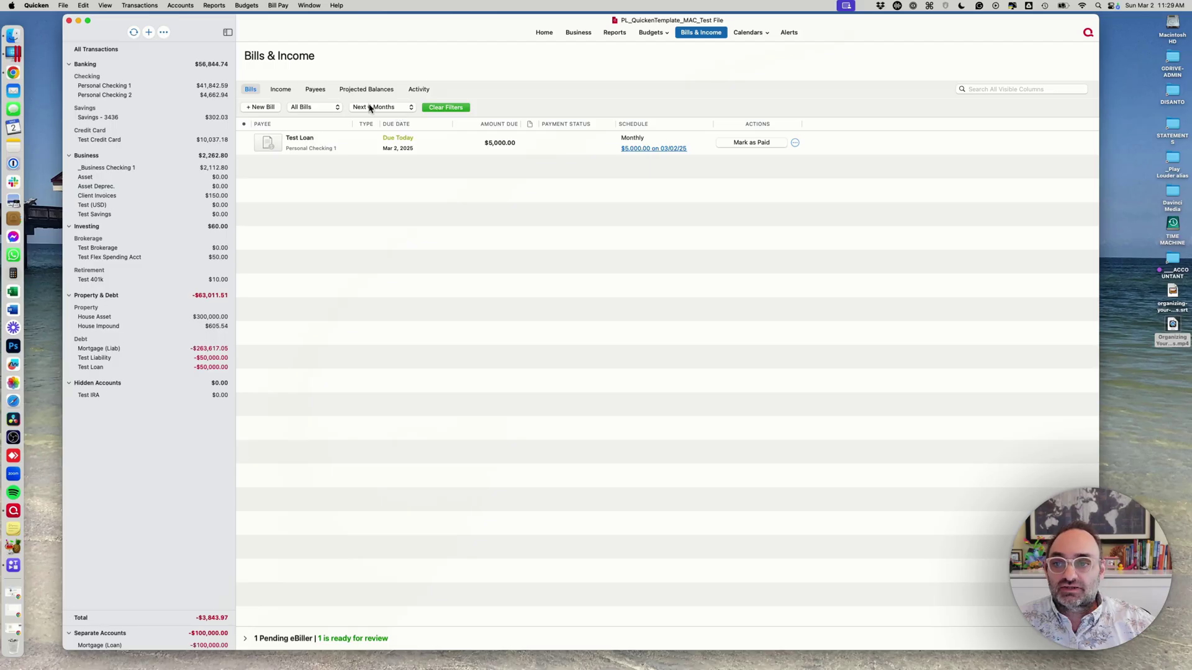
# Check the March 2 Test Loan payment in the calendar and its checking register, and return to the Test Loan account
pyautogui.click(743, 37)
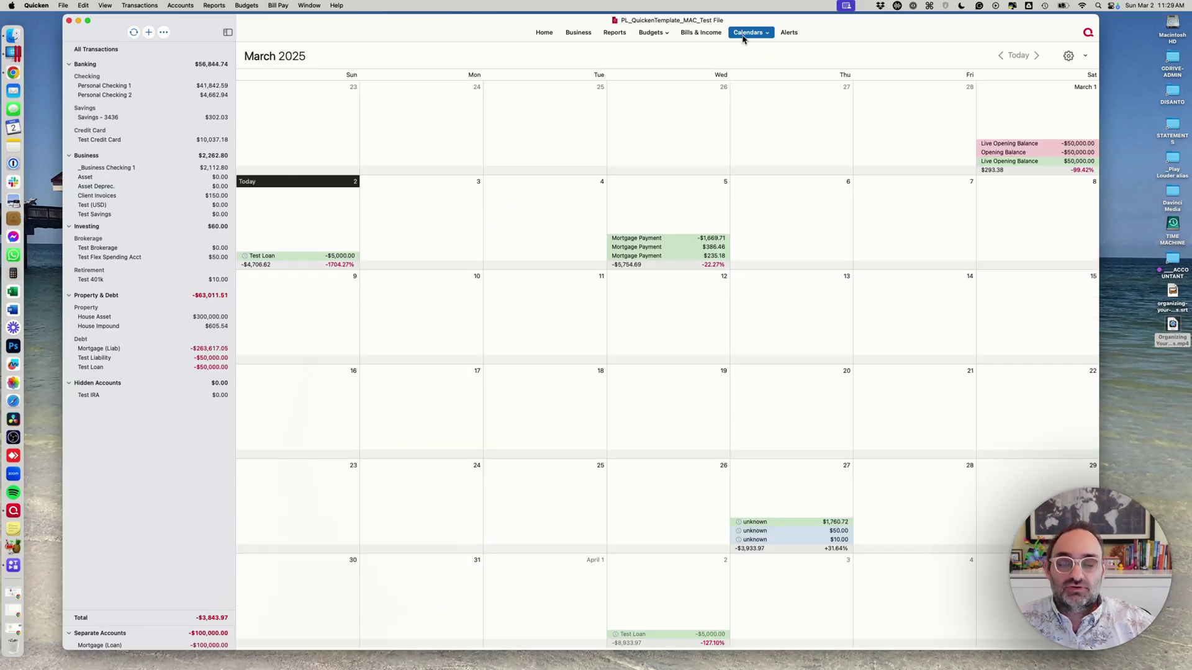
pyautogui.doubleClick(294, 260)
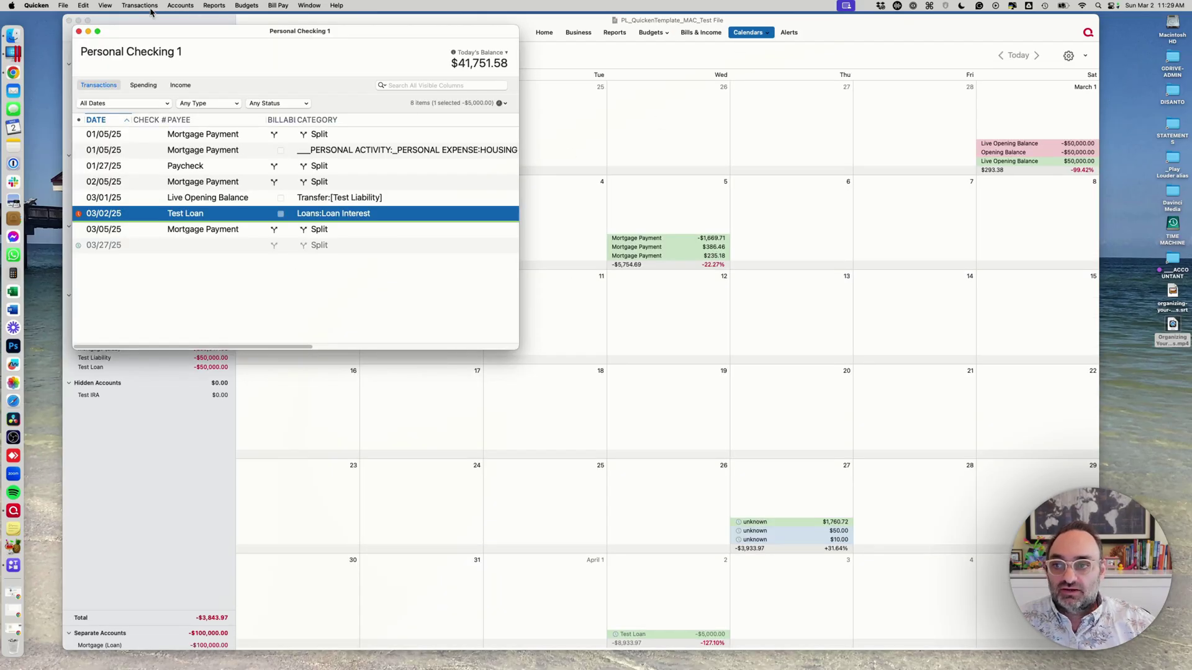
pyautogui.click(79, 31)
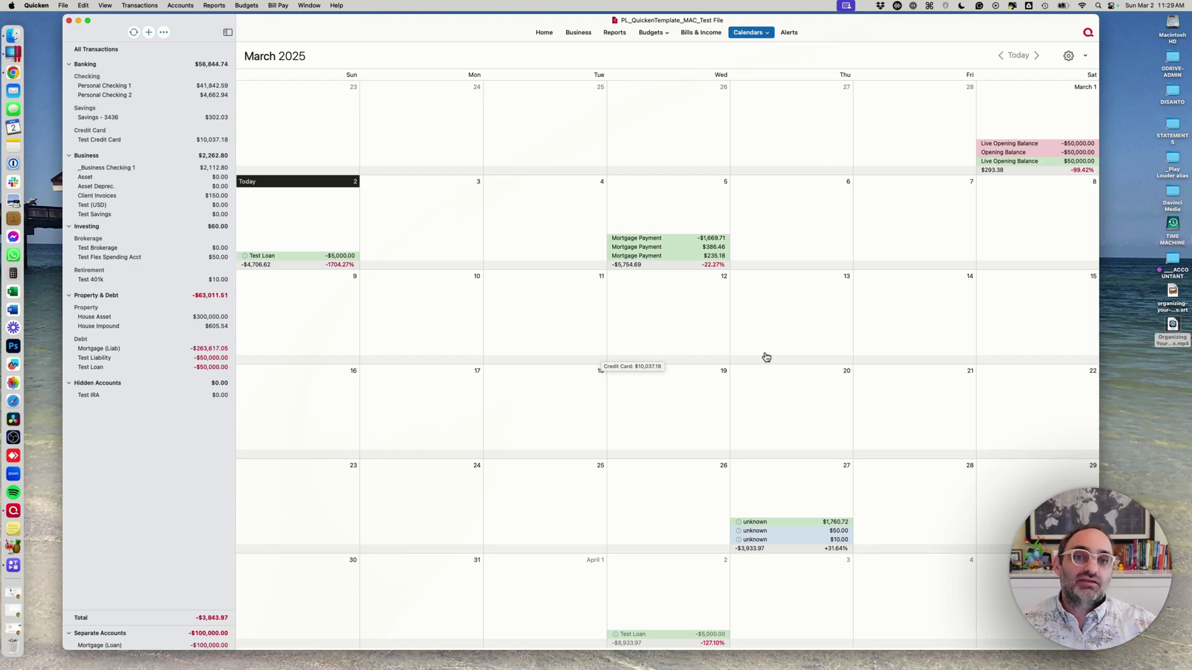
pyautogui.click(98, 370)
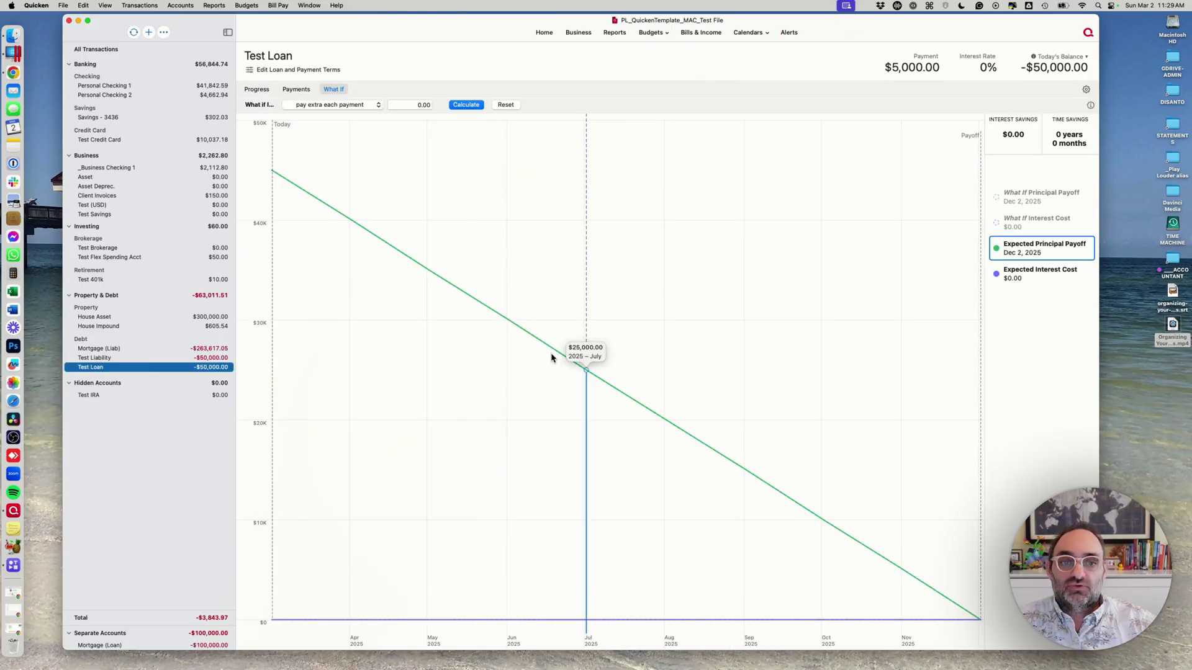